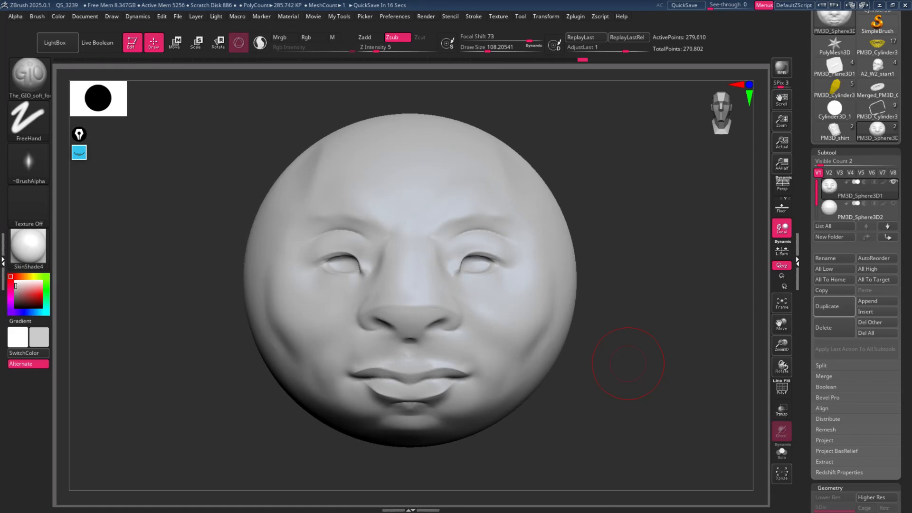
# Mark the active points count of the face sphere with a yellow on-screen circle and arrow, and hide the annotation.
pyautogui.moveTo(628, 363)
pyautogui.mouseDown()
pyautogui.moveTo(521, 122)
pyautogui.moveTo(613, 71)
pyautogui.mouseUp()
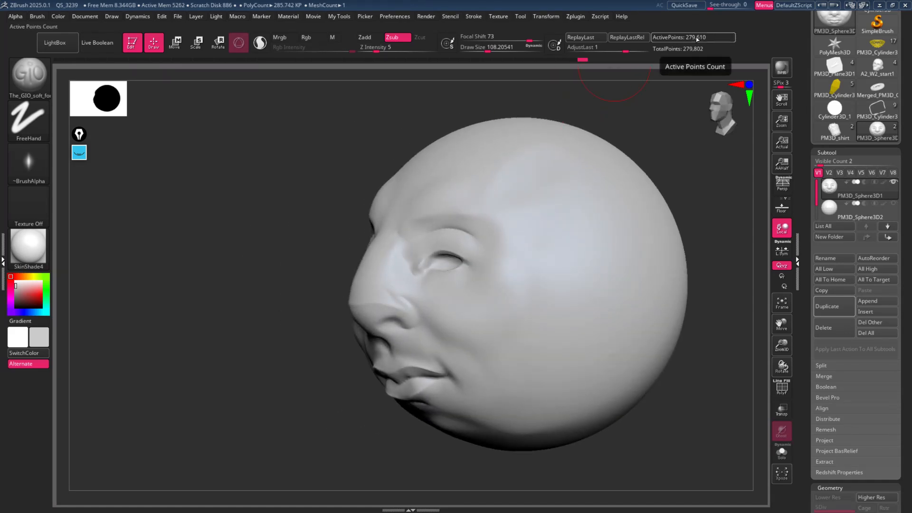
pyautogui.keyDown('shift'); pyautogui.moveTo(299, 169); pyautogui.dragTo(309, 172); pyautogui.keyUp('shift')
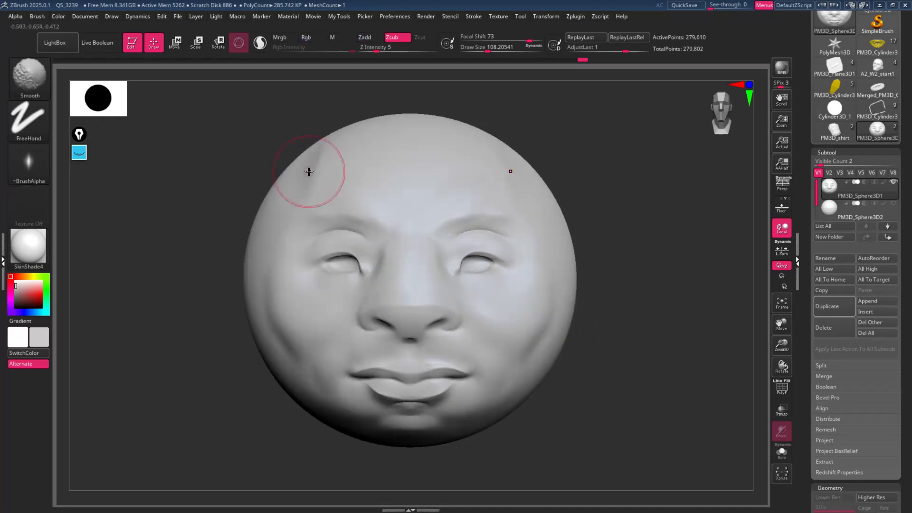
pyautogui.click(79, 134)
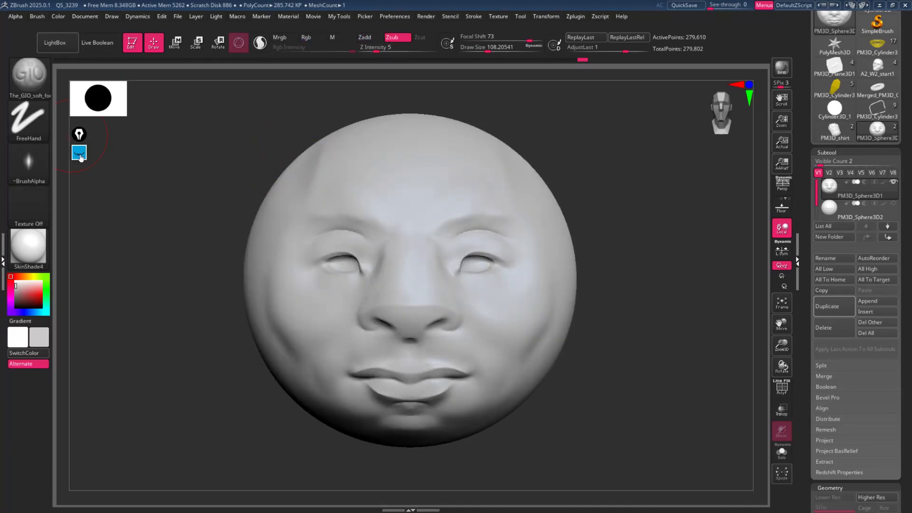
pyautogui.click(79, 193)
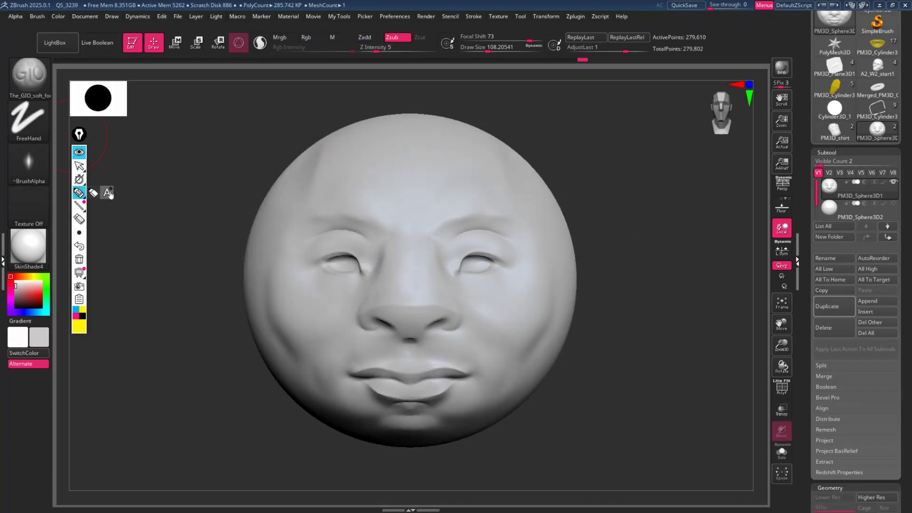
pyautogui.moveTo(709, 29)
pyautogui.mouseDown()
pyautogui.moveTo(673, 39)
pyautogui.moveTo(715, 34)
pyautogui.moveTo(708, 39)
pyautogui.moveTo(718, 42)
pyautogui.mouseUp()
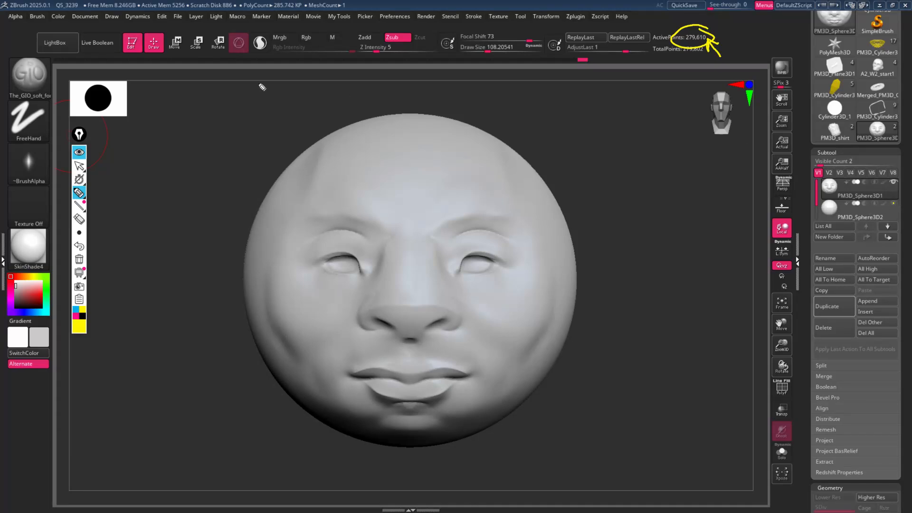
pyautogui.click(79, 153)
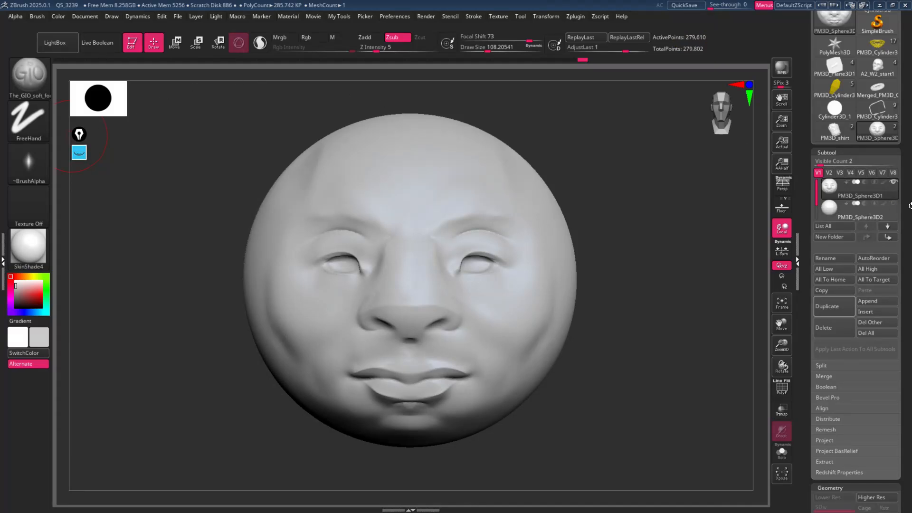
# Make the PM3D_Sphere3D2 subtool visible, and isolate the face sphere in Solo mode with its polyframe displayed.
pyautogui.click(894, 205)
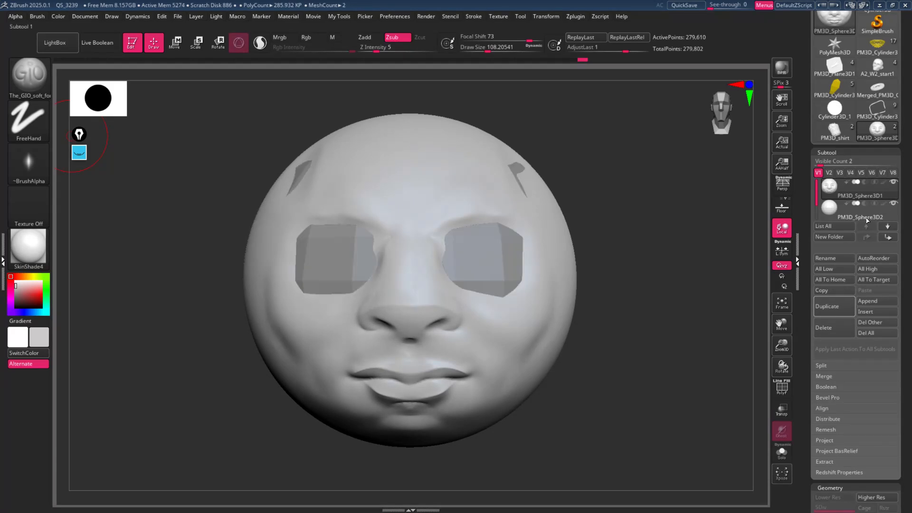
pyautogui.click(782, 453)
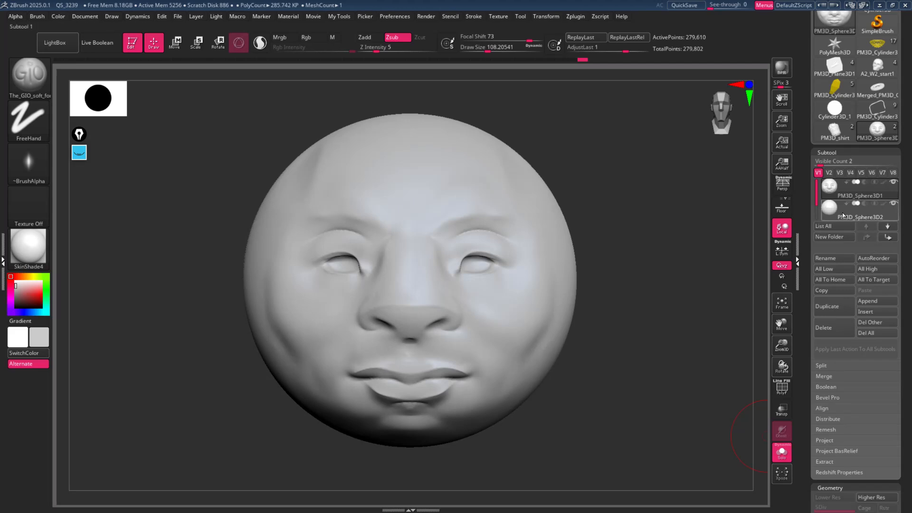
pyautogui.hotkey('shift', 'f')
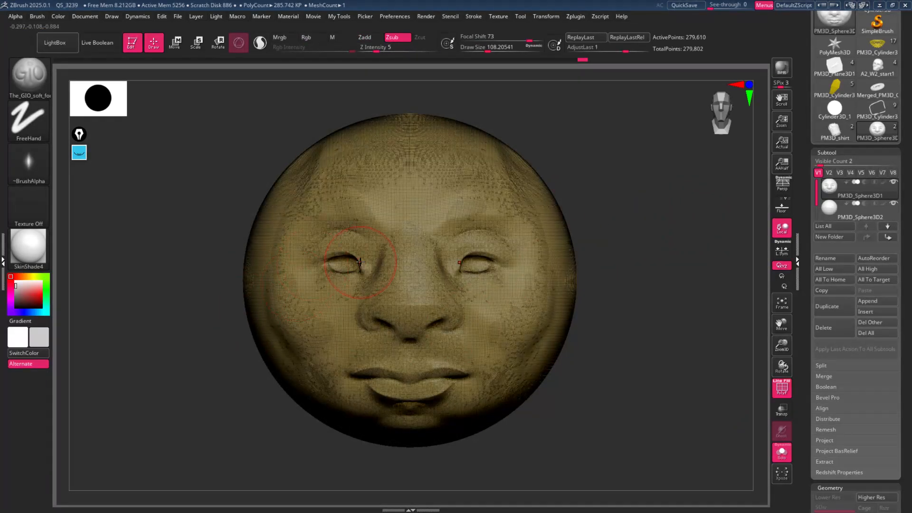
# Compare the meshes of PM3D_Sphere3D2 and the face sphere, and isolate PM3D_Sphere3D2 in Solo mode.
pyautogui.click(832, 211)
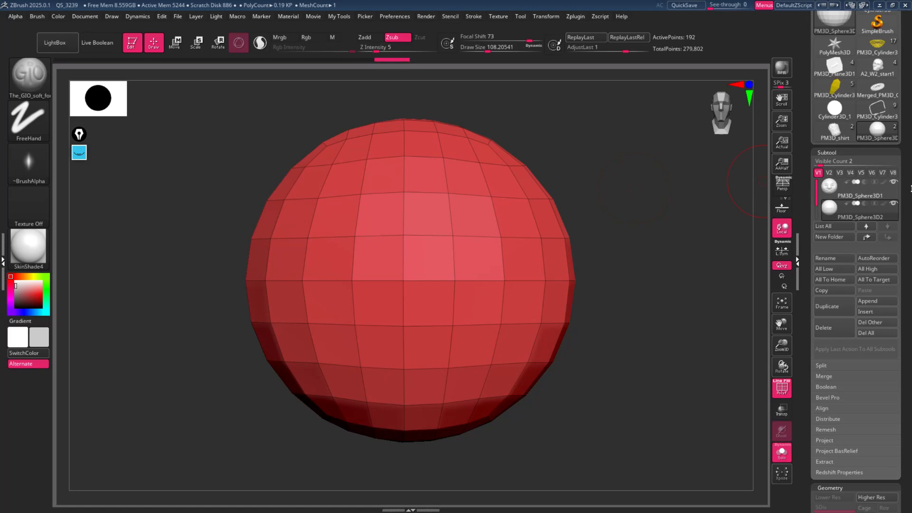
pyautogui.click(782, 452)
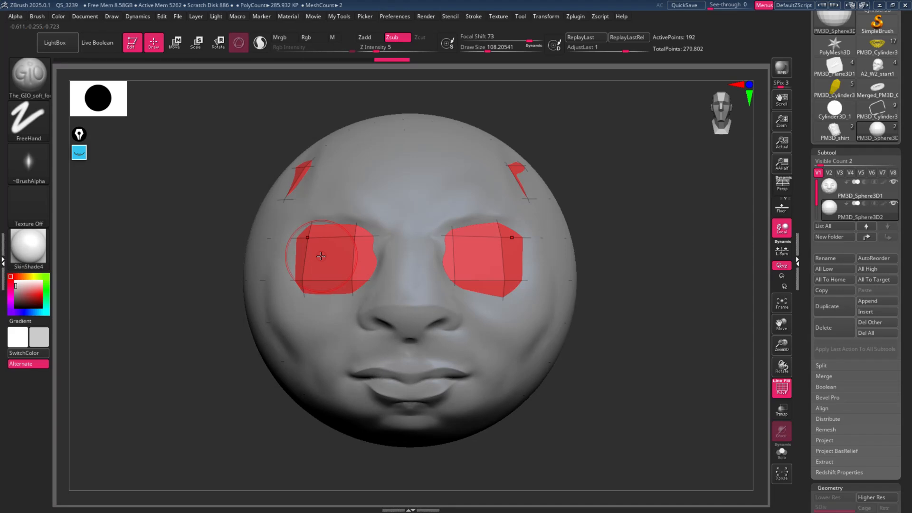
pyautogui.click(830, 188)
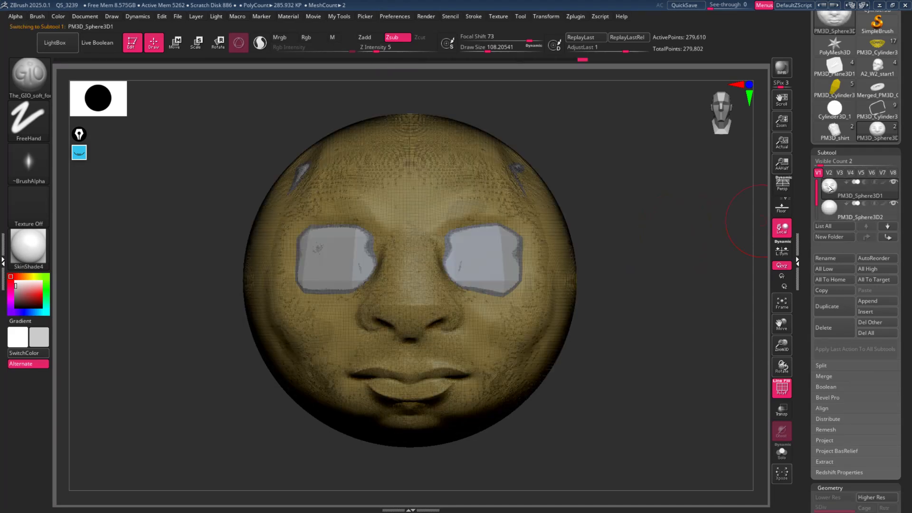
pyautogui.click(829, 207)
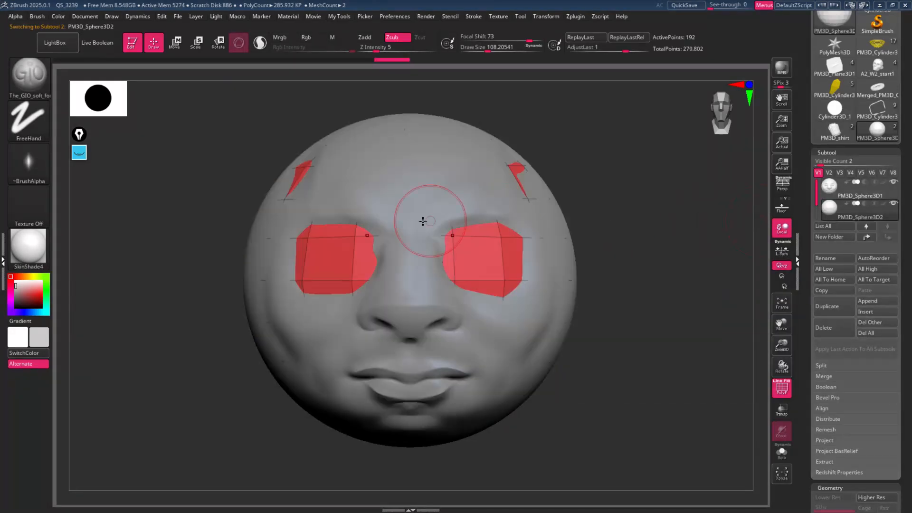
pyautogui.click(785, 454)
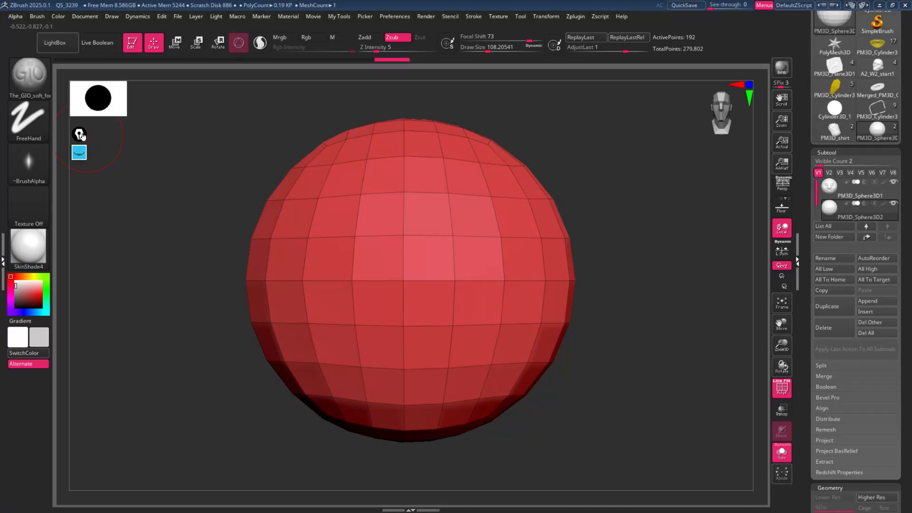
# Divide PM3D_Sphere3D2 twice to subdivision level 3, reviewing the annotated active points count at each level.
pyautogui.click(80, 153)
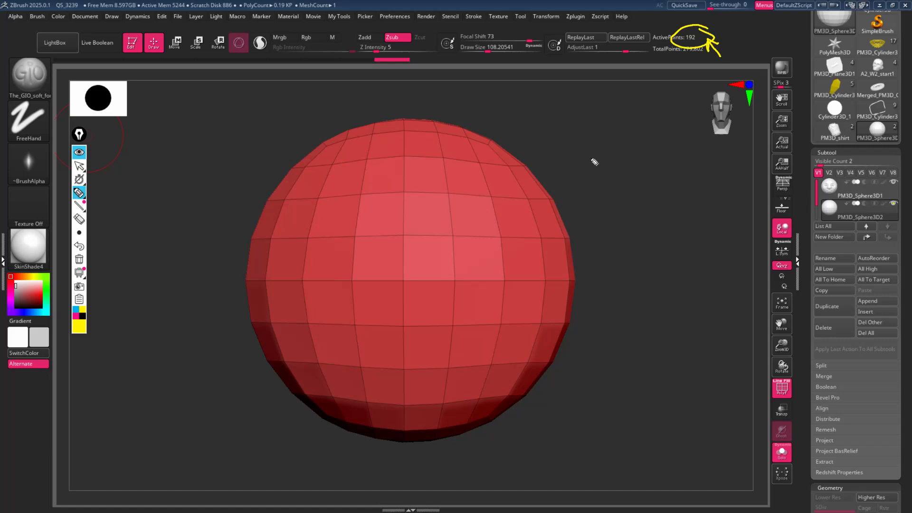
pyautogui.click(79, 152)
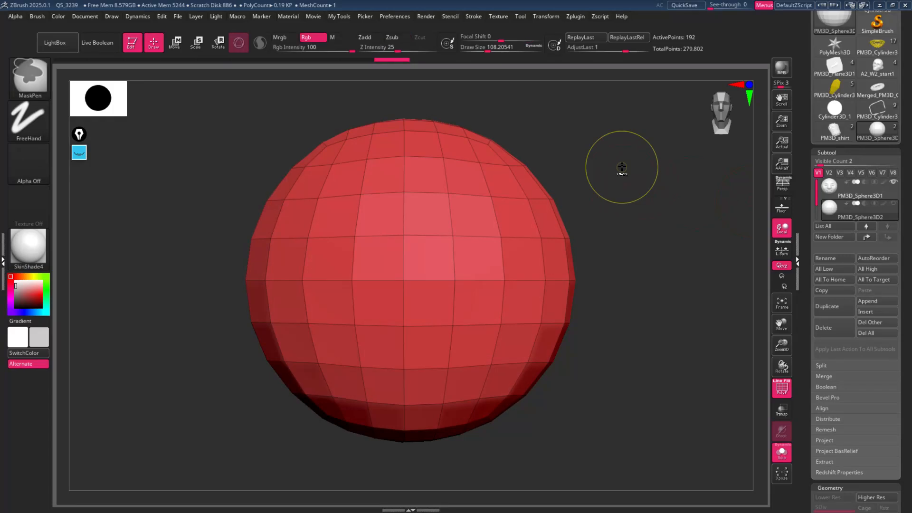
pyautogui.hotkey('ctrl', 'd')
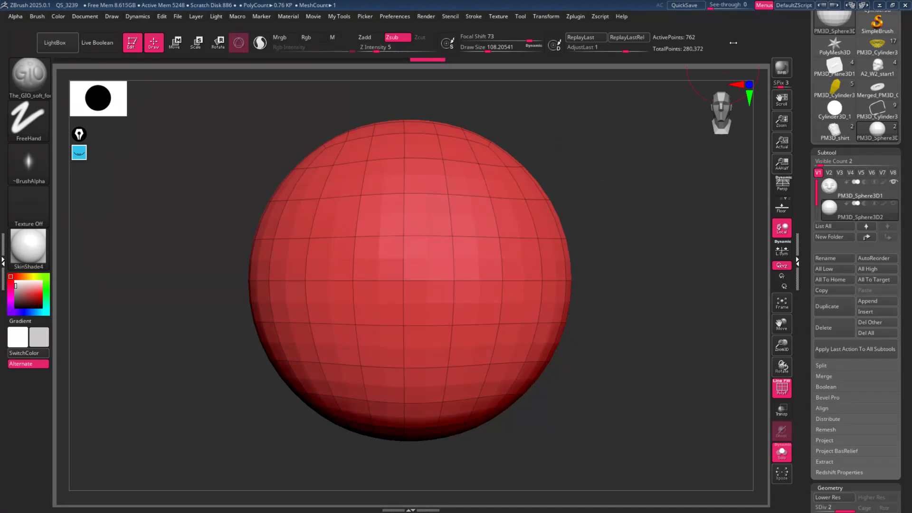
pyautogui.click(78, 152)
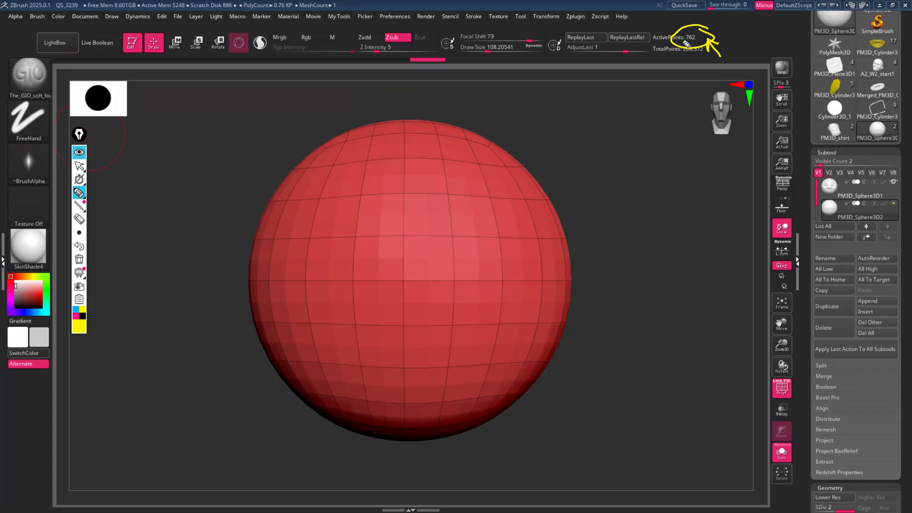
pyautogui.click(78, 152)
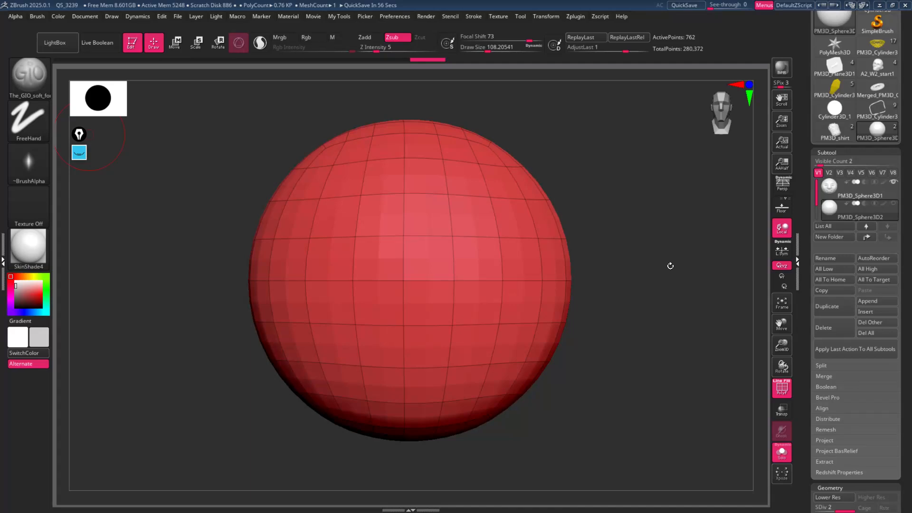
pyautogui.hotkey('ctrl', 'd')
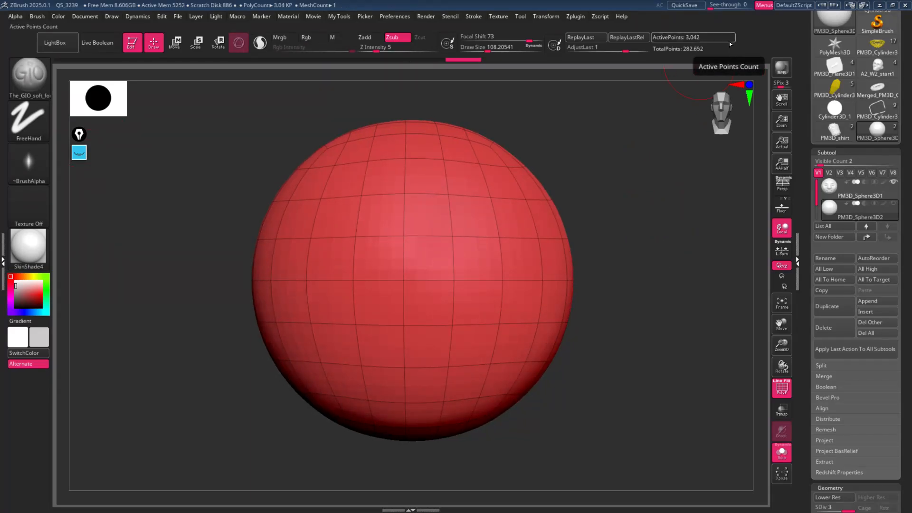
pyautogui.click(79, 152)
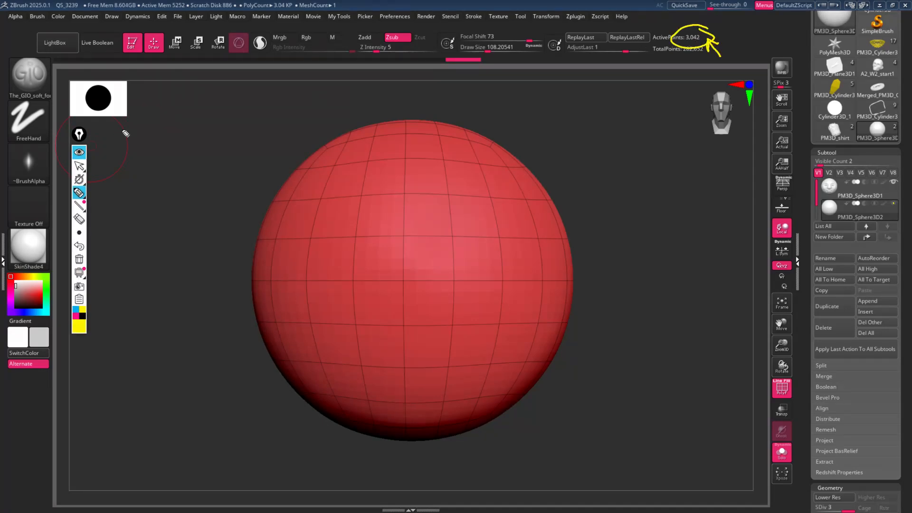
pyautogui.click(87, 151)
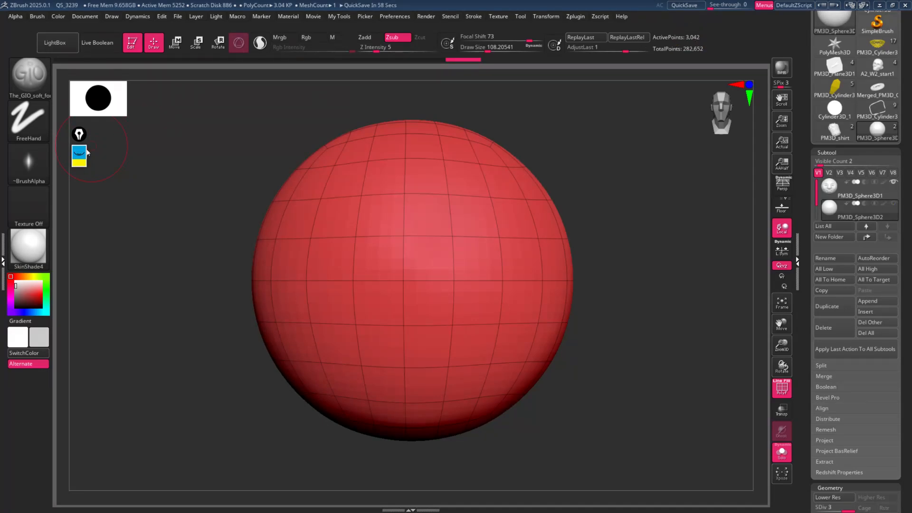
# Select the face sphere PM3D_Sphere3D1 and check its active points count with the annotation shown briefly.
pyautogui.click(825, 188)
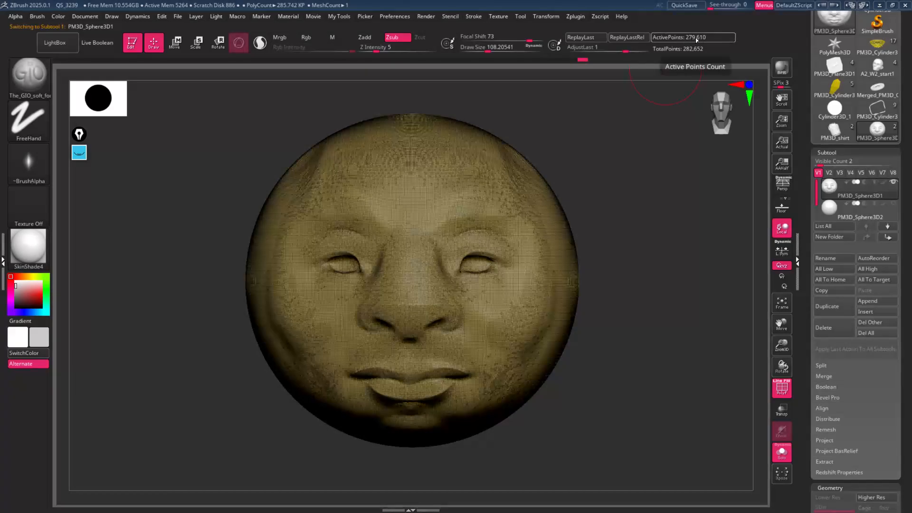
pyautogui.click(80, 155)
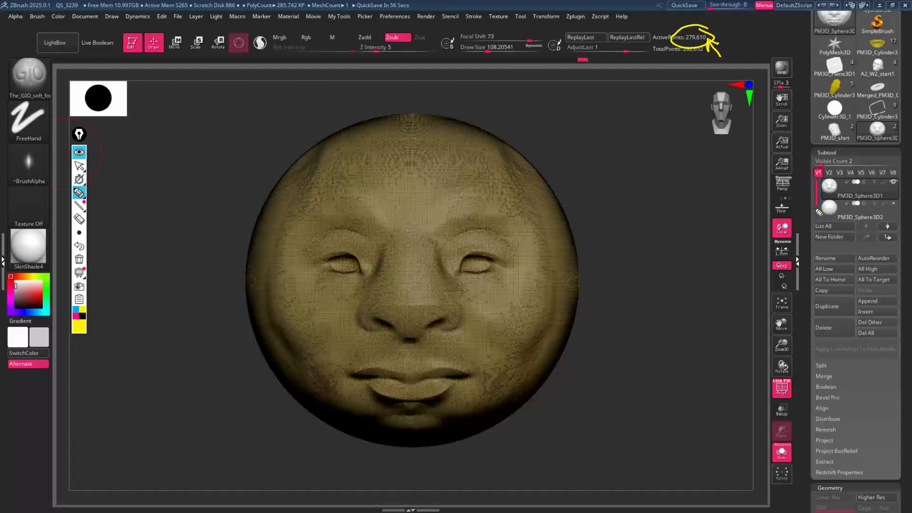
pyautogui.click(79, 152)
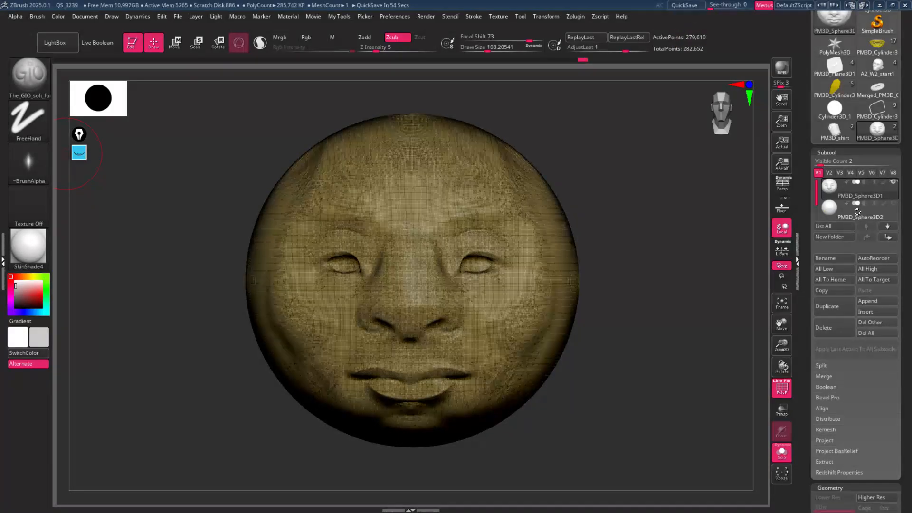
# Select PM3D_Sphere3D2, divide it four more times to subdivision level 7, and check its annotated active points count.
pyautogui.click(832, 213)
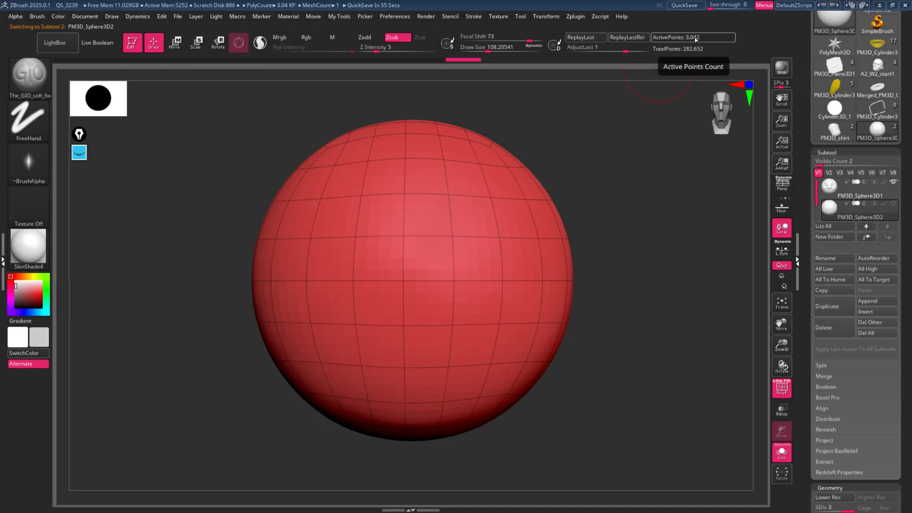
pyautogui.press('ctrl')
pyautogui.hotkey('ctrl', 'd')
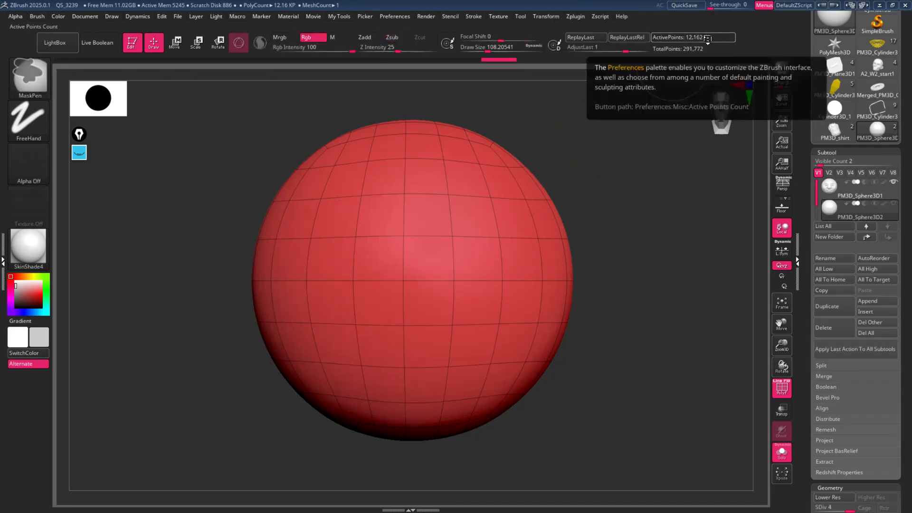
pyautogui.hotkey('ctrl', 'd')
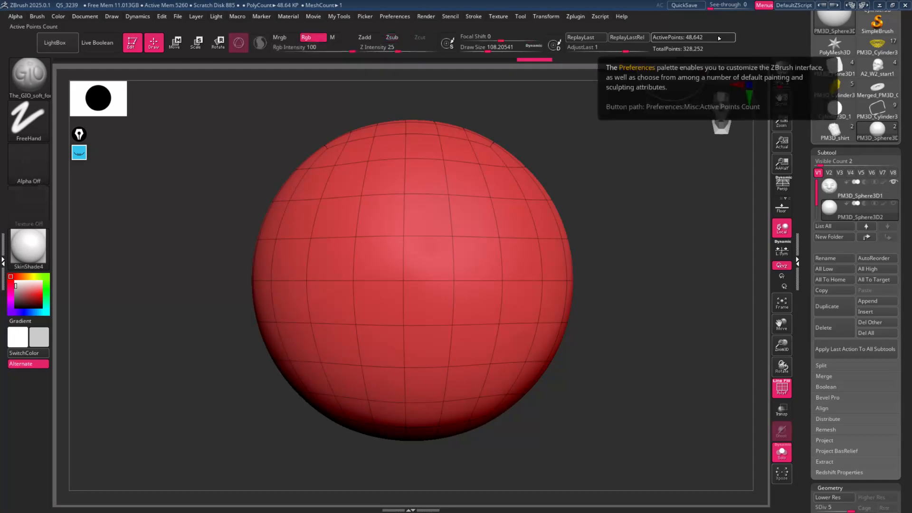
pyautogui.hotkey('ctrl', 'd')
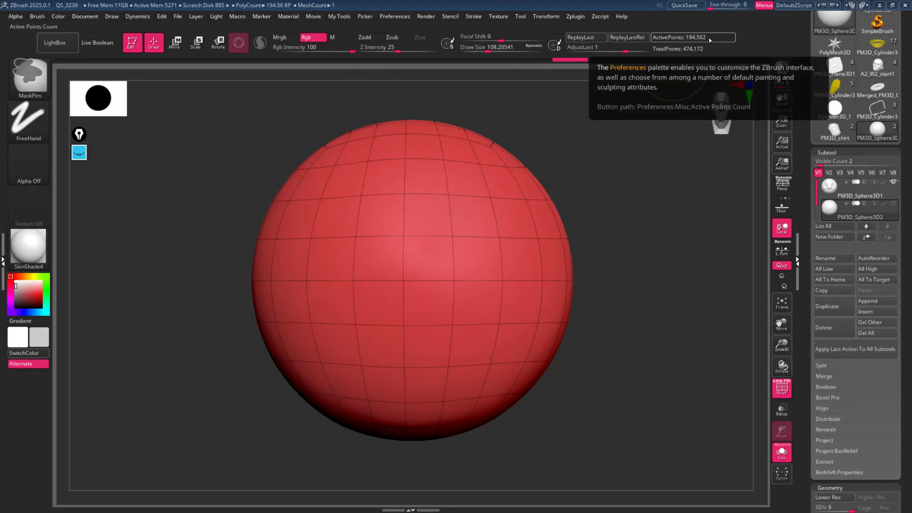
pyautogui.hotkey('ctrl', 'd')
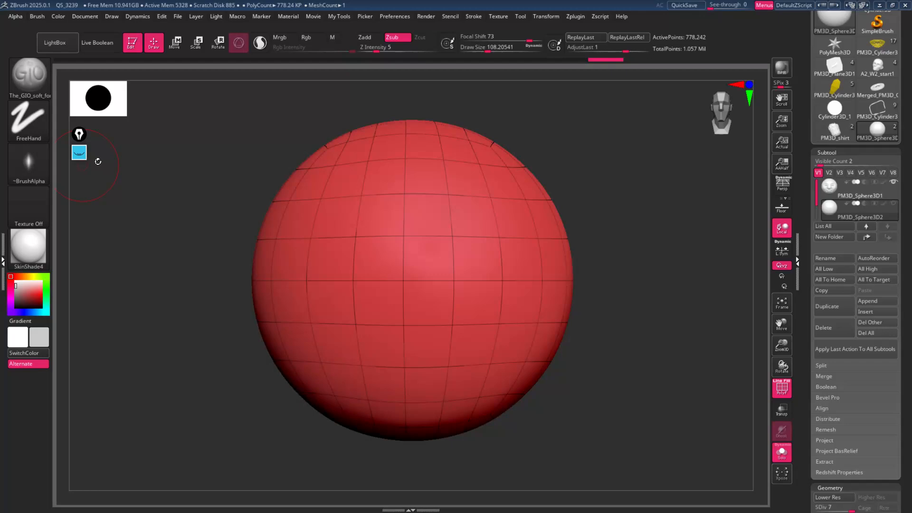
pyautogui.click(79, 153)
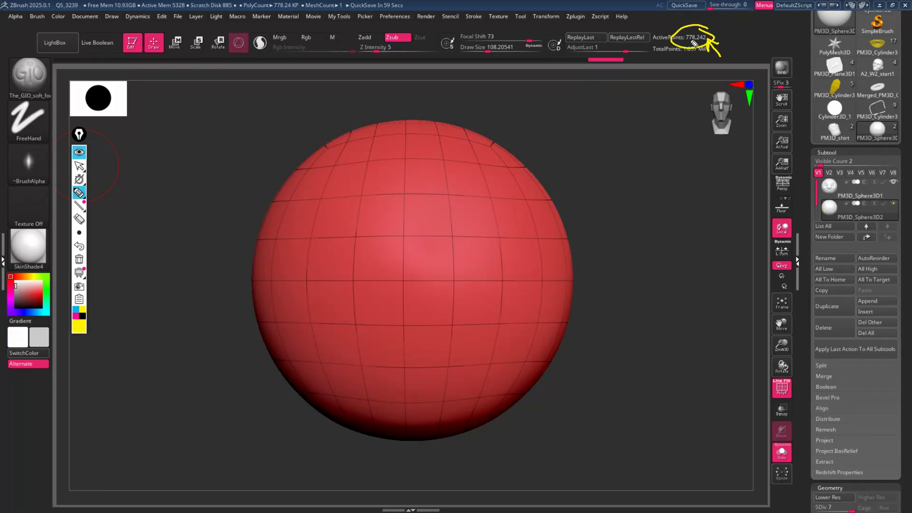
pyautogui.click(78, 153)
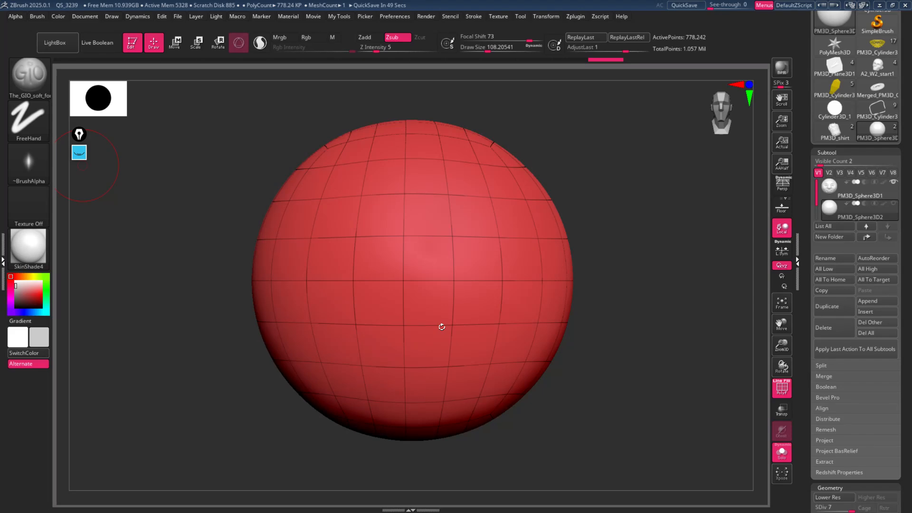
# Examine the surface of the subdivided PM3D_Sphere3D2 up close to inspect its individual polygons.
pyautogui.moveTo(368, 259)
pyautogui.mouseDown(button='right')
pyautogui.moveTo(518, 279)
pyautogui.moveTo(343, 244)
pyautogui.moveTo(405, 246)
pyautogui.moveTo(560, 299)
pyautogui.moveTo(387, 291)
pyautogui.moveTo(443, 272)
pyautogui.moveTo(385, 252)
pyautogui.moveTo(403, 255)
pyautogui.mouseUp(button='right')
pyautogui.keyDown('alt'); pyautogui.moveTo(334, 242); pyautogui.dragTo(452, 362, button='right'); pyautogui.keyUp('alt')
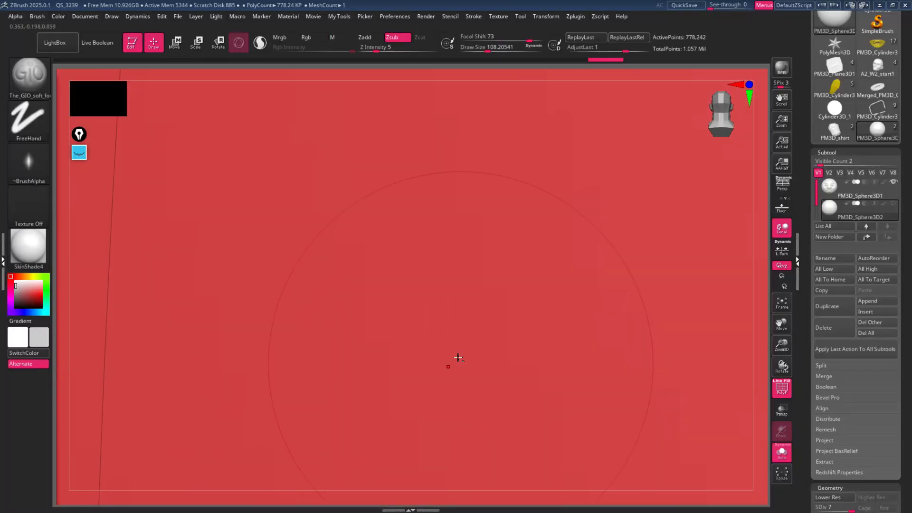
pyautogui.keyDown('alt'); pyautogui.moveTo(344, 205); pyautogui.dragTo(405, 249, button='right'); pyautogui.keyUp('alt')
pyautogui.keyDown('alt'); pyautogui.moveTo(390, 185); pyautogui.dragTo(399, 242, button='right'); pyautogui.keyUp('alt')
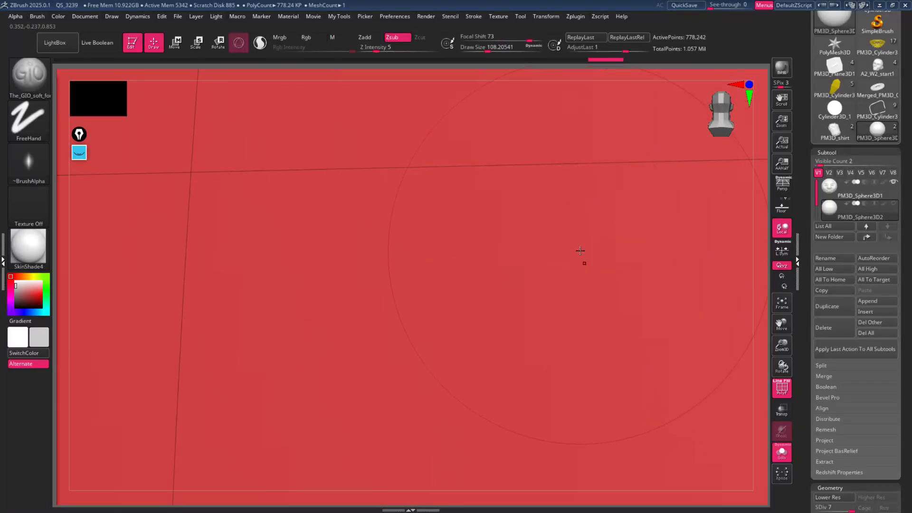
pyautogui.moveTo(580, 250)
pyautogui.keyDown('alt'); pyautogui.mouseDown(button='right')
pyautogui.moveTo(341, 345)
pyautogui.moveTo(294, 334)
pyautogui.mouseUp(button='right'); pyautogui.keyUp('alt')
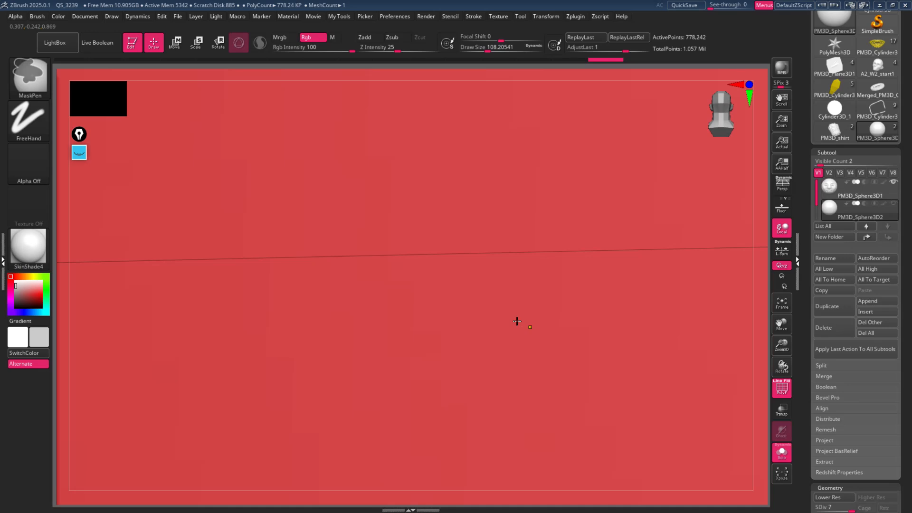
# Frame the whole subdivided sphere, make PM3D_Sphere3D2 visible, keep it selected, and turn off Solo so both spheres show.
pyautogui.moveTo(515, 319)
pyautogui.keyDown('ctrl'); pyautogui.mouseDown(button='right')
pyautogui.moveTo(266, 317)
pyautogui.moveTo(646, 341)
pyautogui.moveTo(529, 348)
pyautogui.moveTo(765, 362)
pyautogui.mouseUp(button='right'); pyautogui.keyUp('ctrl')
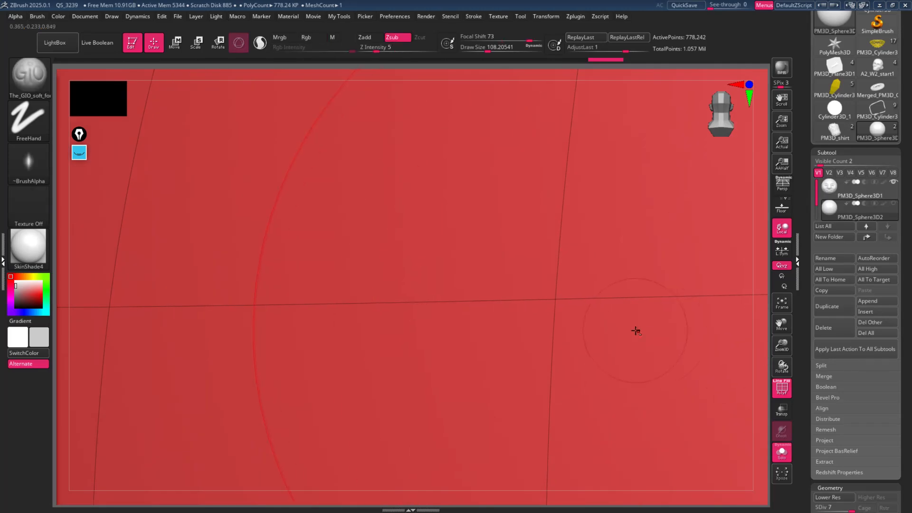
pyautogui.keyDown('ctrl'); pyautogui.moveTo(623, 330); pyautogui.dragTo(427, 327, button='right'); pyautogui.keyUp('ctrl')
pyautogui.keyDown('alt'); pyautogui.moveTo(546, 340); pyautogui.dragTo(459, 285, button='right'); pyautogui.keyUp('alt')
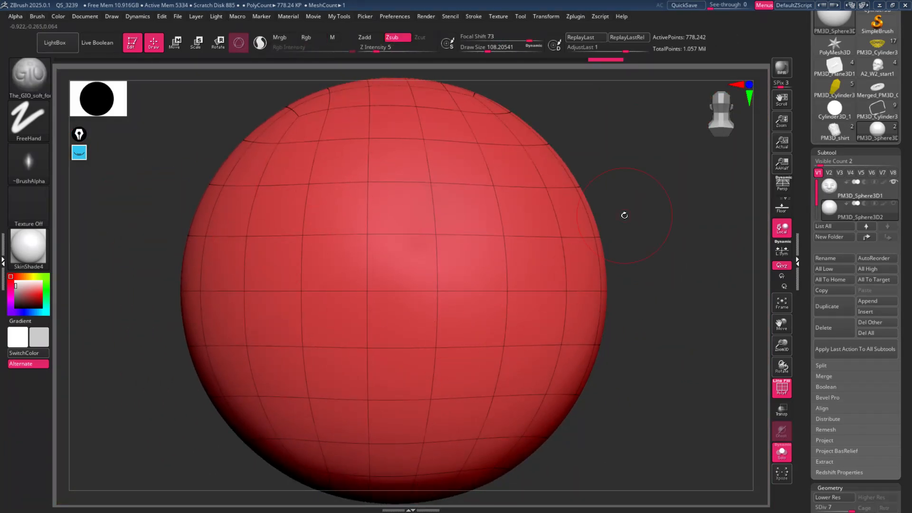
pyautogui.press('ctrl')
pyautogui.click(827, 189)
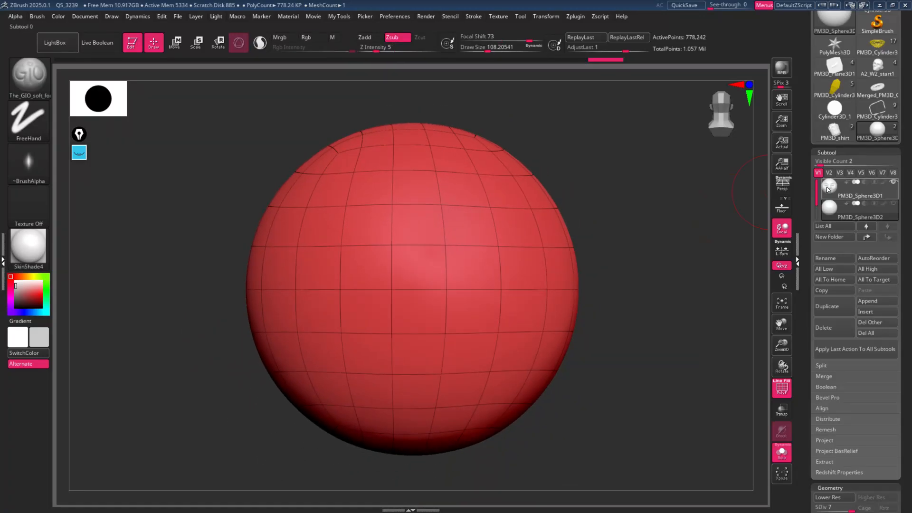
pyautogui.click(894, 205)
pyautogui.click(830, 212)
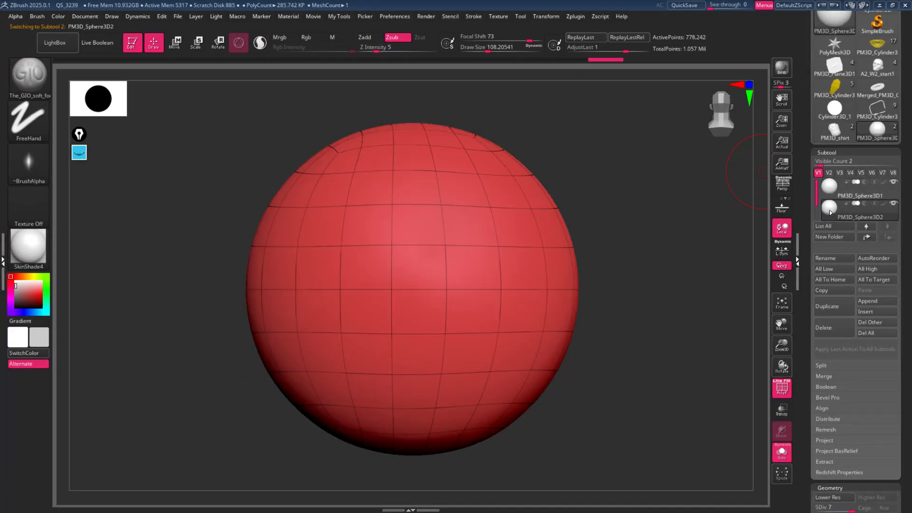
pyautogui.click(782, 452)
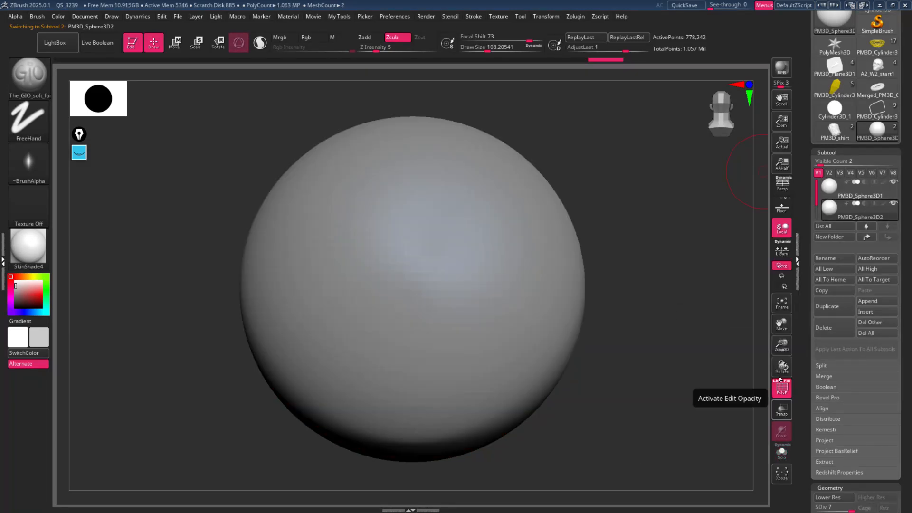
# Isolate the face sphere PM3D_Sphere3D1 with Solo, view it from the front, and select PM3D_Sphere3D2 to compare the two surfaces.
pyautogui.click(829, 188)
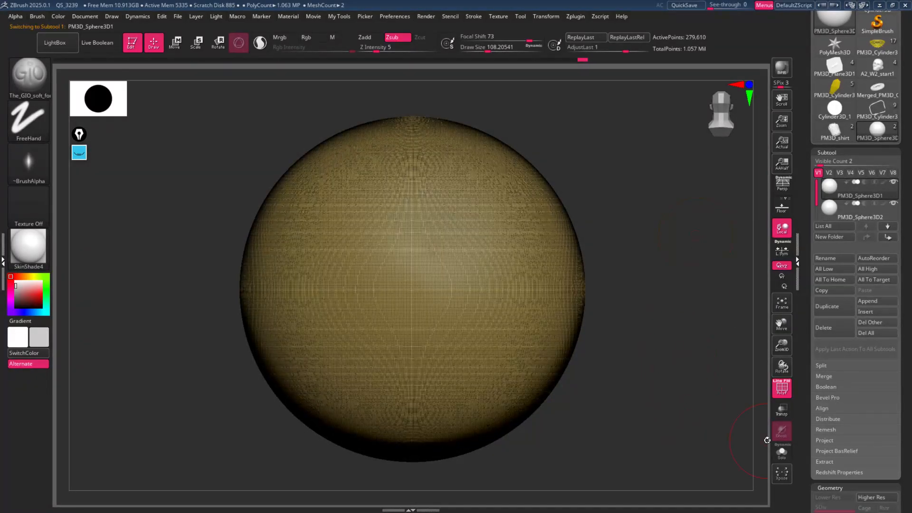
pyautogui.click(781, 452)
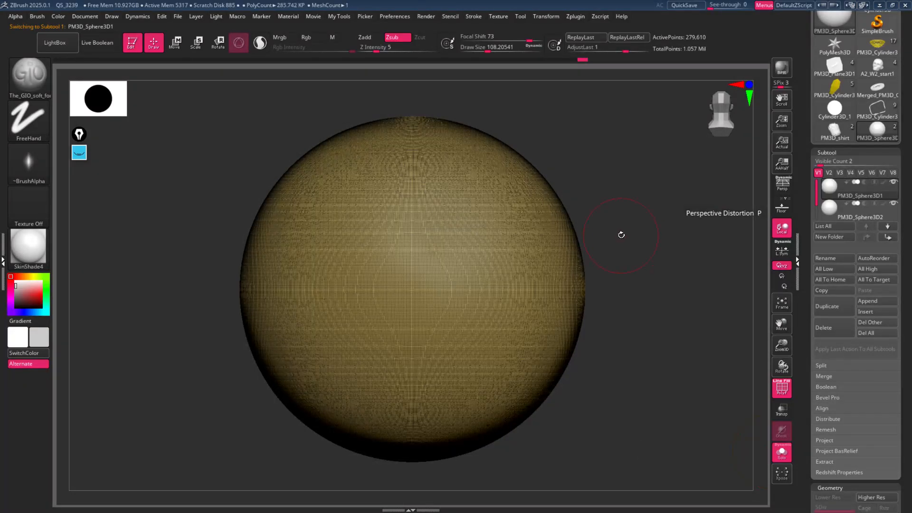
pyautogui.moveTo(621, 235)
pyautogui.mouseDown(button='right')
pyautogui.moveTo(455, 214)
pyautogui.moveTo(360, 228)
pyautogui.mouseUp(button='right')
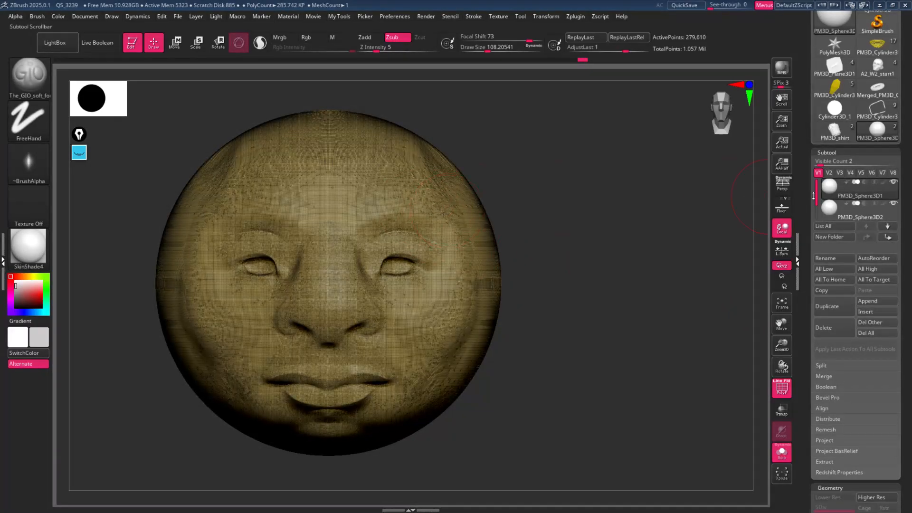
pyautogui.click(829, 207)
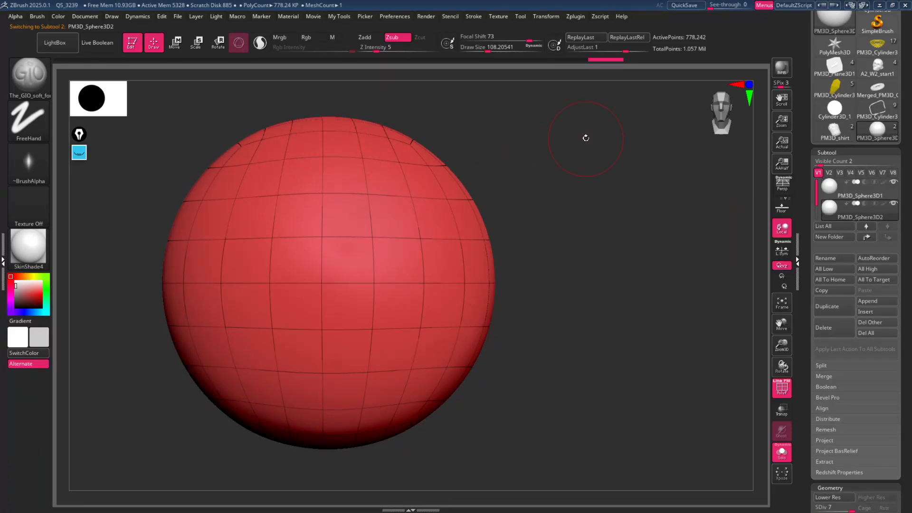
pyautogui.keyDown('alt'); pyautogui.moveTo(533, 162); pyautogui.dragTo(588, 181); pyautogui.keyUp('alt')
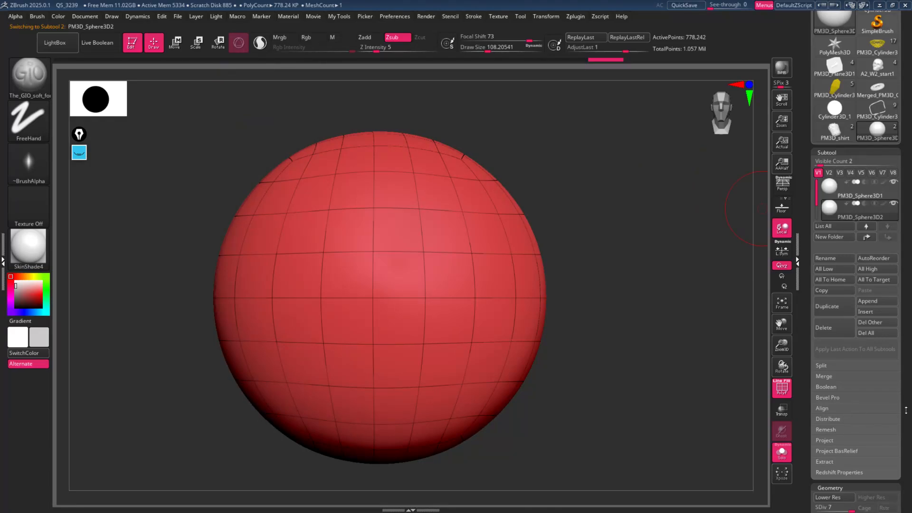
# Try projecting the sculpted face onto PM3D_Sphere3D2 with ProjectAll at the existing distance setting, and undo the projection.
pyautogui.moveTo(906, 410); pyautogui.dragTo(845, 313)
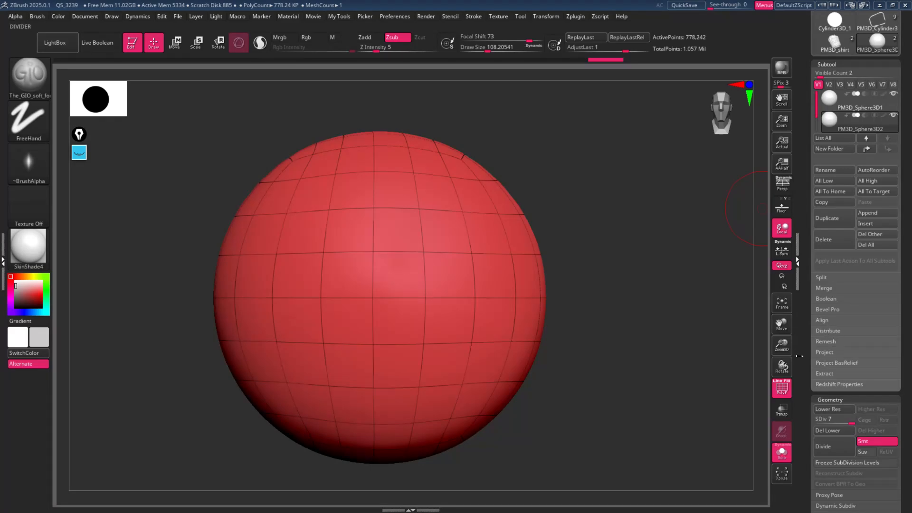
pyautogui.click(833, 353)
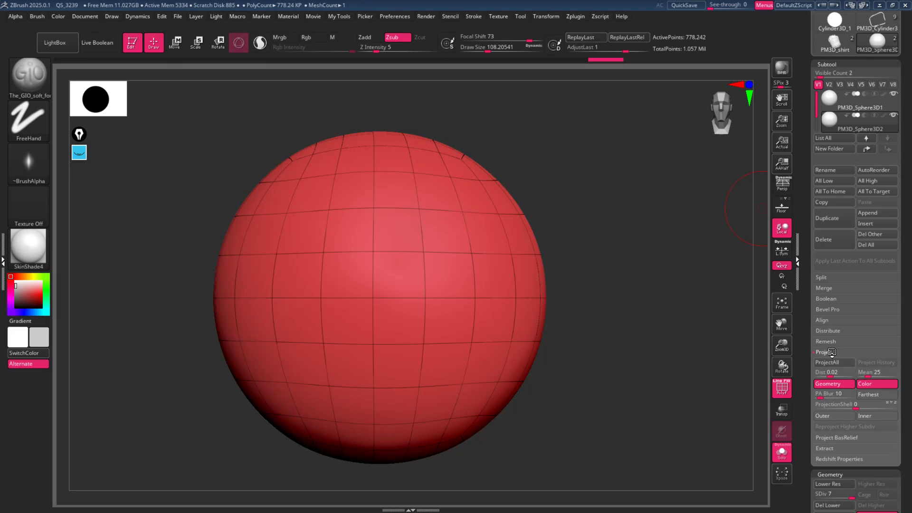
pyautogui.click(835, 363)
pyautogui.moveTo(641, 343)
pyautogui.mouseDown()
pyautogui.moveTo(671, 347)
pyautogui.moveTo(650, 343)
pyautogui.mouseUp()
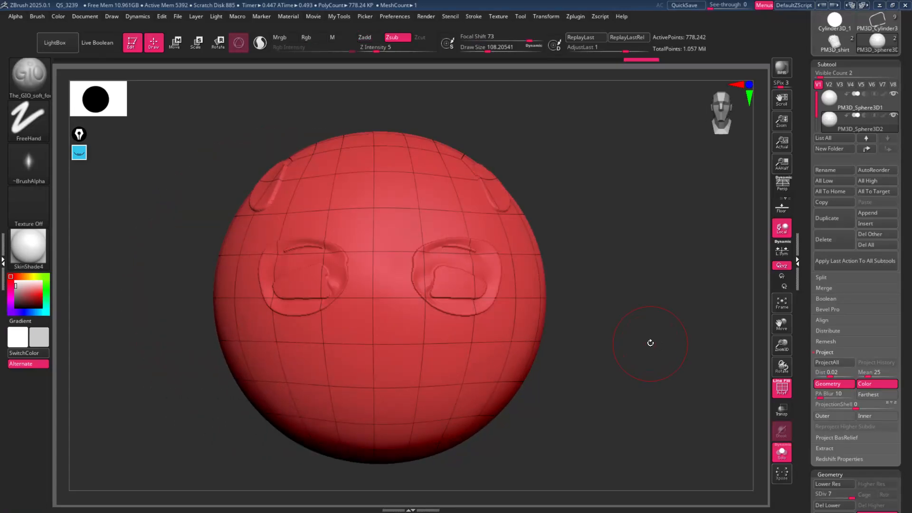
pyautogui.hotkey('ctrl', 'z')
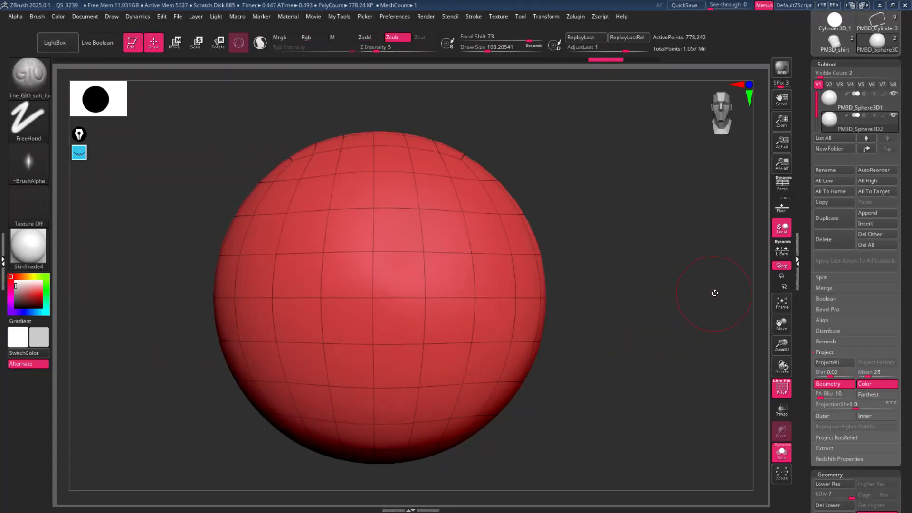
# Turn off Solo and enable Transparency to compare how the two overlapping spheres line up in side view.
pyautogui.click(781, 456)
pyautogui.moveTo(662, 250); pyautogui.dragTo(594, 250)
pyautogui.hotkey('alt', 'r')
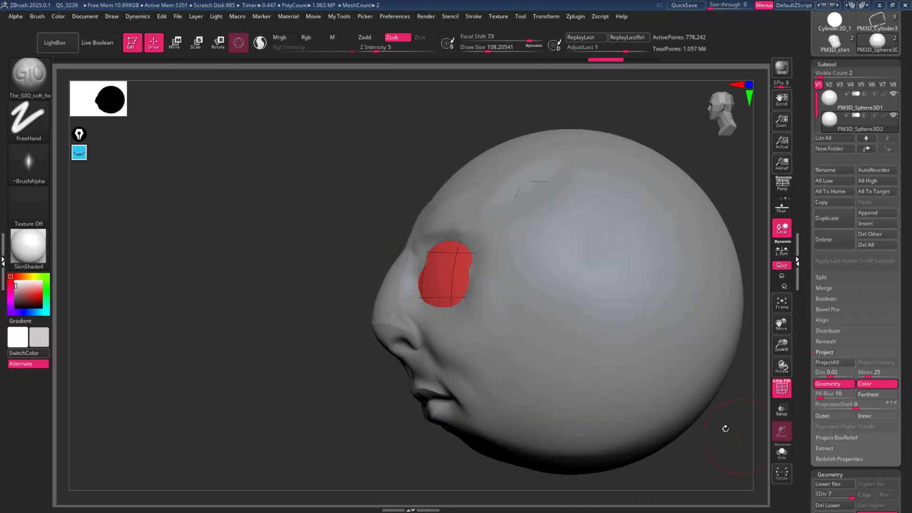
pyautogui.keyDown('alt'); pyautogui.moveTo(708, 408); pyautogui.dragTo(599, 337); pyautogui.keyUp('alt')
pyautogui.moveTo(726, 430); pyautogui.dragTo(698, 432)
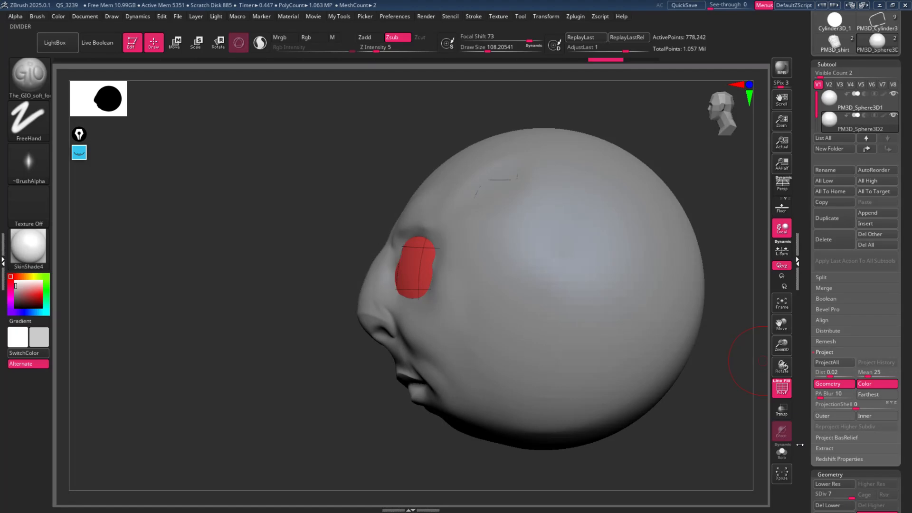
pyautogui.click(782, 409)
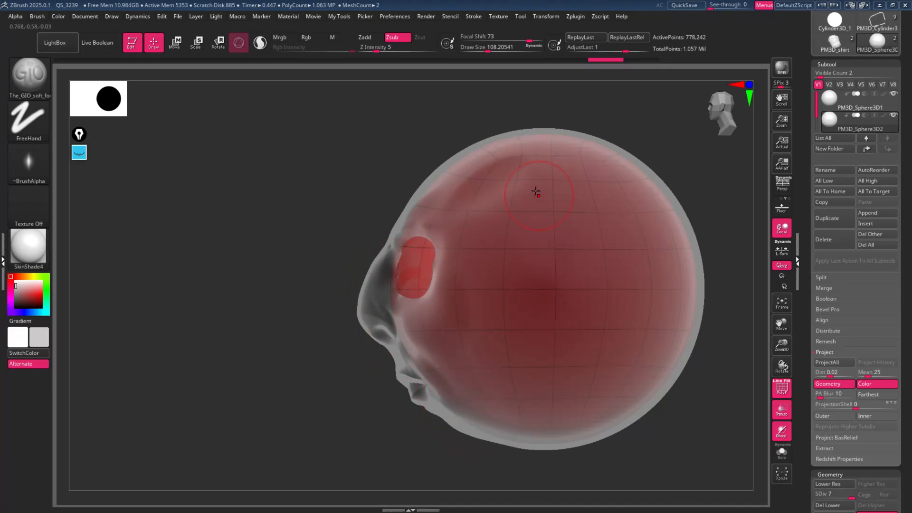
# Set the projection distance to 1 and run ProjectAll to transfer the face onto PM3D_Sphere3D2.
pyautogui.click(831, 373)
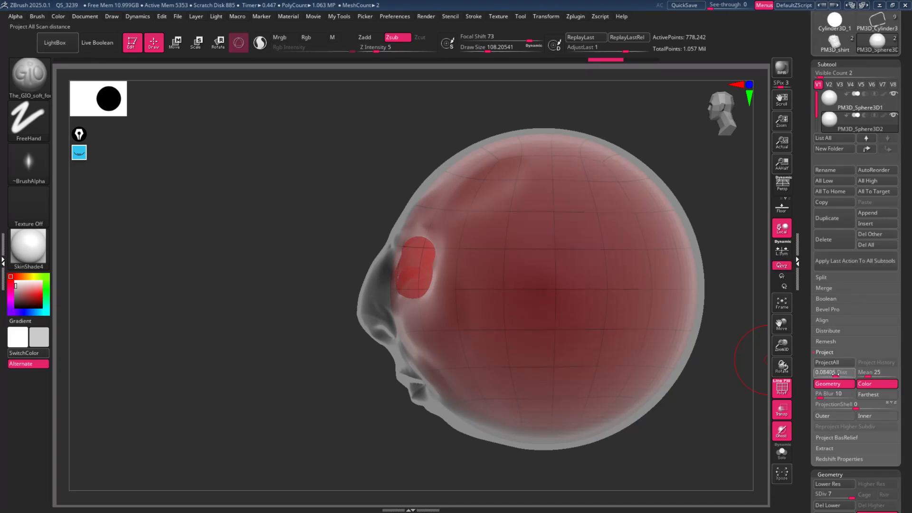
pyautogui.moveTo(837, 374); pyautogui.dragTo(835, 374)
pyautogui.write('1')
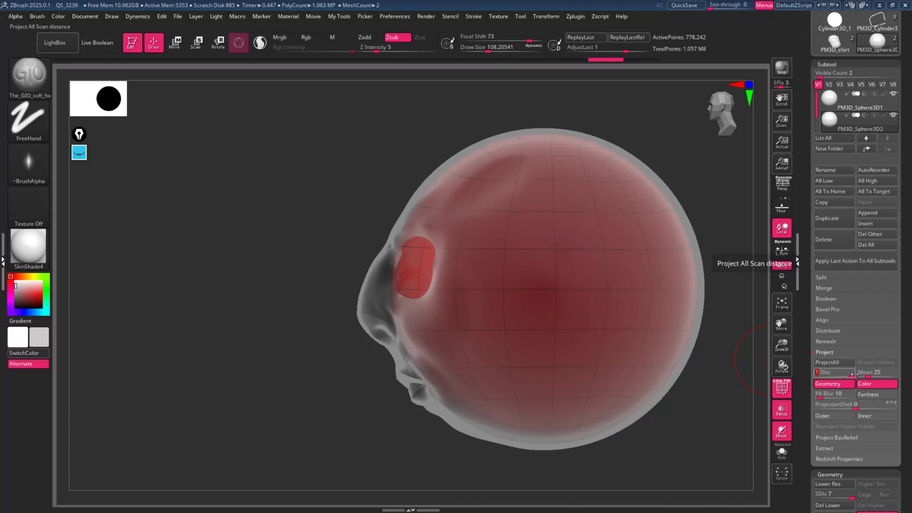
pyautogui.click(830, 363)
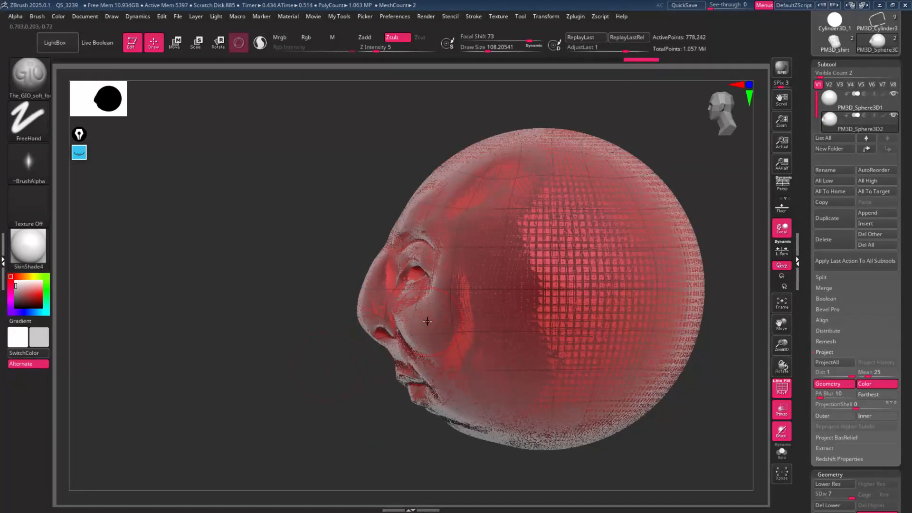
# Turn off Transparency, isolate PM3D_Sphere3D2 with Solo, and hide its PolyFrame to examine the projected face from the front.
pyautogui.moveTo(336, 386); pyautogui.dragTo(399, 392)
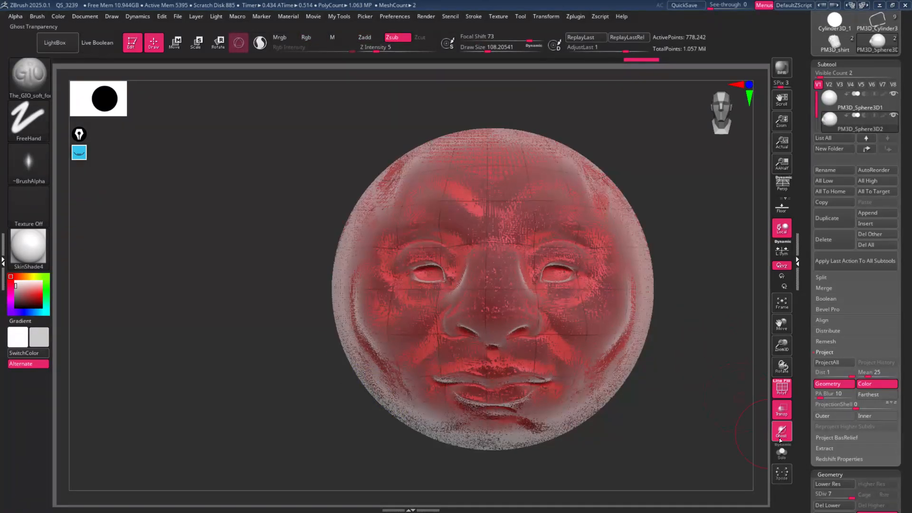
pyautogui.click(782, 410)
pyautogui.click(783, 451)
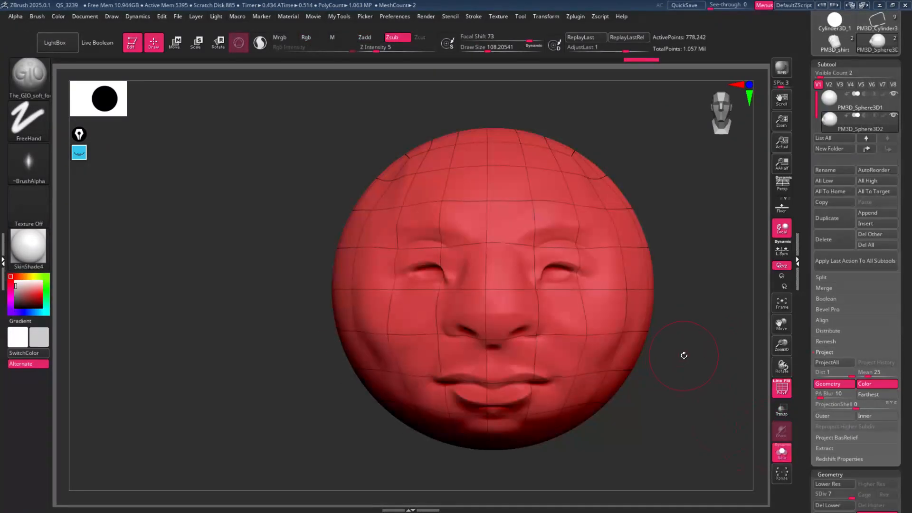
pyautogui.hotkey('shift', 'f')
pyautogui.moveTo(699, 369)
pyautogui.mouseDown()
pyautogui.moveTo(684, 369)
pyautogui.moveTo(694, 389)
pyautogui.moveTo(684, 369)
pyautogui.moveTo(691, 333)
pyautogui.moveTo(682, 362)
pyautogui.moveTo(714, 373)
pyautogui.moveTo(699, 370)
pyautogui.moveTo(698, 361)
pyautogui.mouseUp()
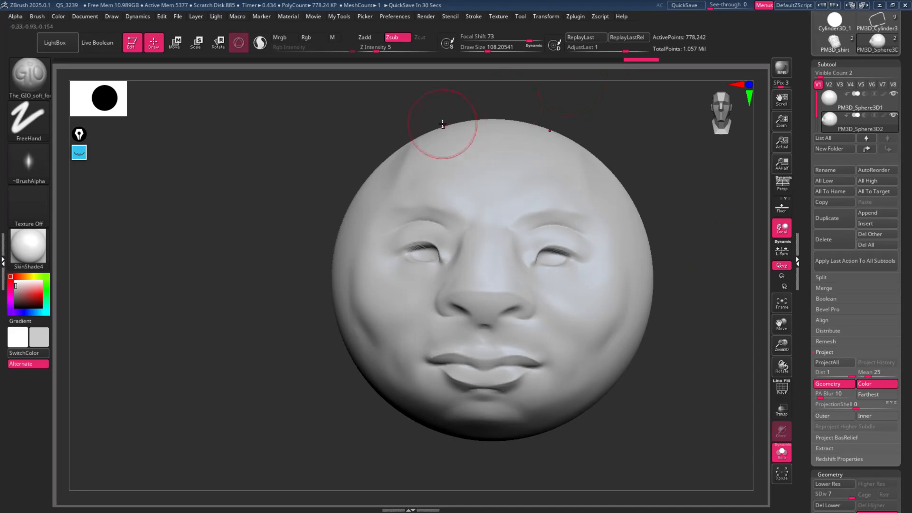
# Show the PolyFrame again and undo the face projection on PM3D_Sphere3D2.
pyautogui.hotkey('shift', 'f')
pyautogui.press('ctrl')
pyautogui.hotkey('ctrl', 'z')
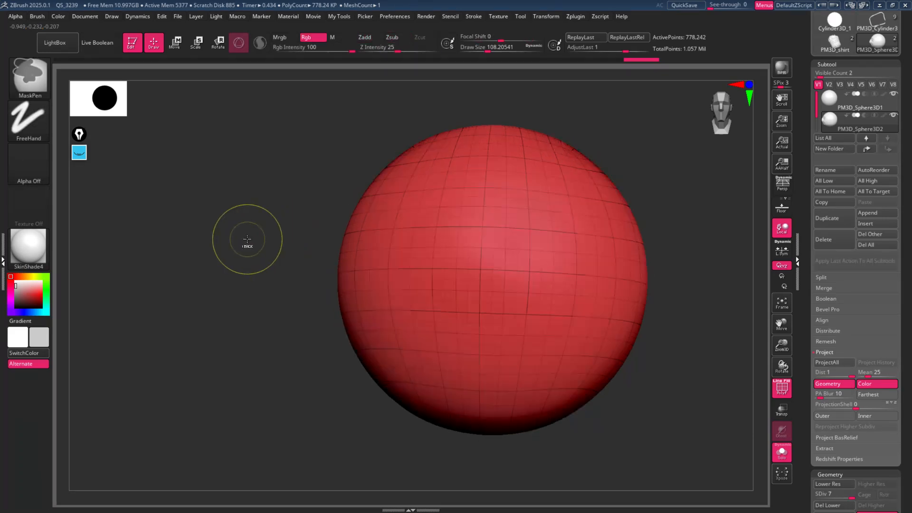
pyautogui.moveTo(245, 234)
pyautogui.mouseDown()
pyautogui.moveTo(240, 216)
pyautogui.moveTo(256, 203)
pyautogui.mouseUp()
pyautogui.keyDown('alt'); pyautogui.moveTo(259, 197); pyautogui.dragTo(193, 193); pyautogui.keyUp('alt')
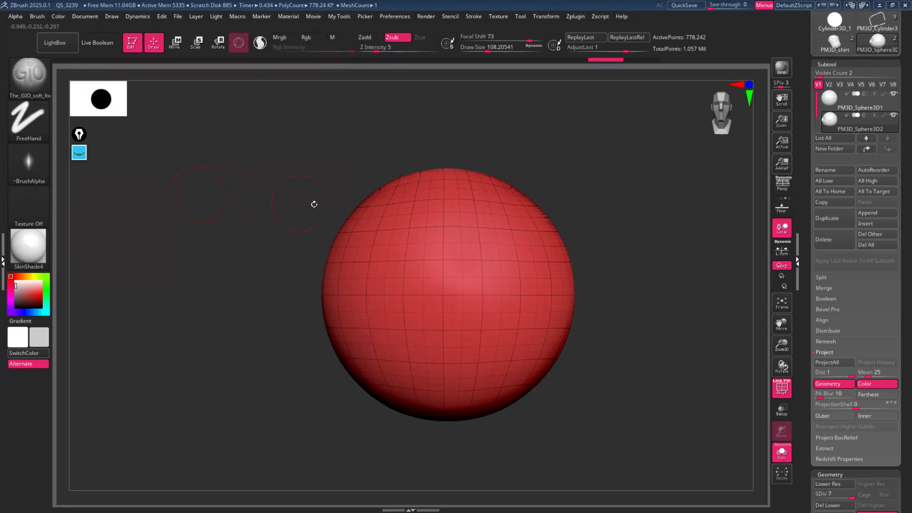
# Step PM3D_Sphere3D2 down to subdivision level 1.
pyautogui.hotkey('shift', 'd')
pyautogui.hotkey('shift', 'd')
pyautogui.hotkey('shift', 'd')
pyautogui.hotkey('shift', 'd')
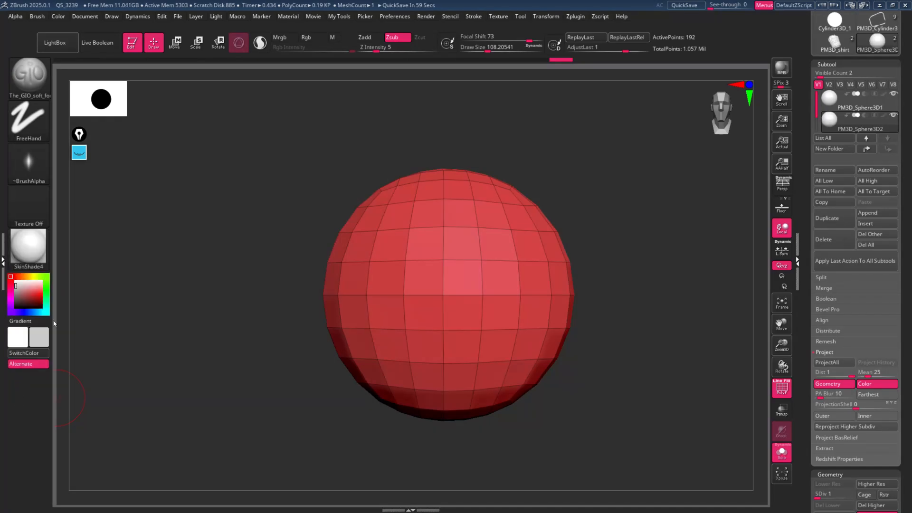
# Switch to Maya and isolate the sphere pSphere1 in the perspective view, hiding the surrounding torus.
pyautogui.hotkey('alt', 'Tab')
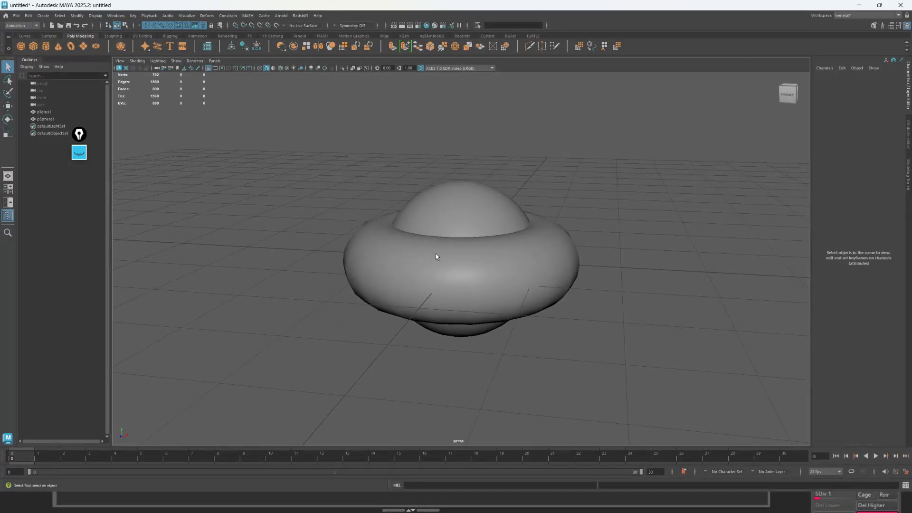
pyautogui.moveTo(314, 331); pyautogui.dragTo(314, 338, button='right')
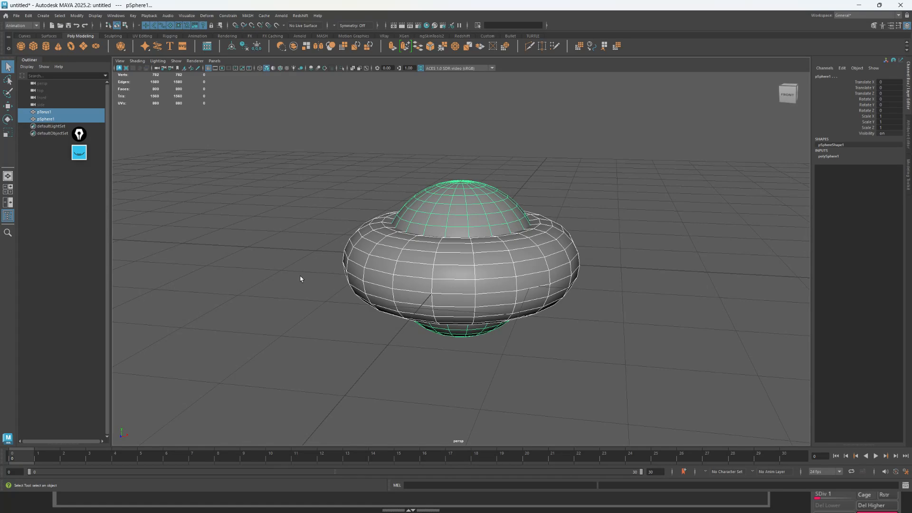
pyautogui.scroll(-2, 303, 283)
pyautogui.click(417, 342)
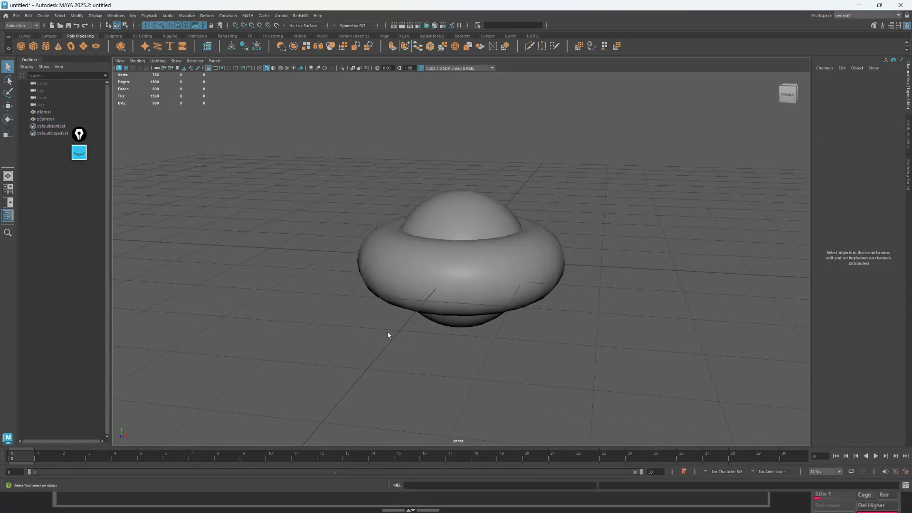
pyautogui.click(433, 221)
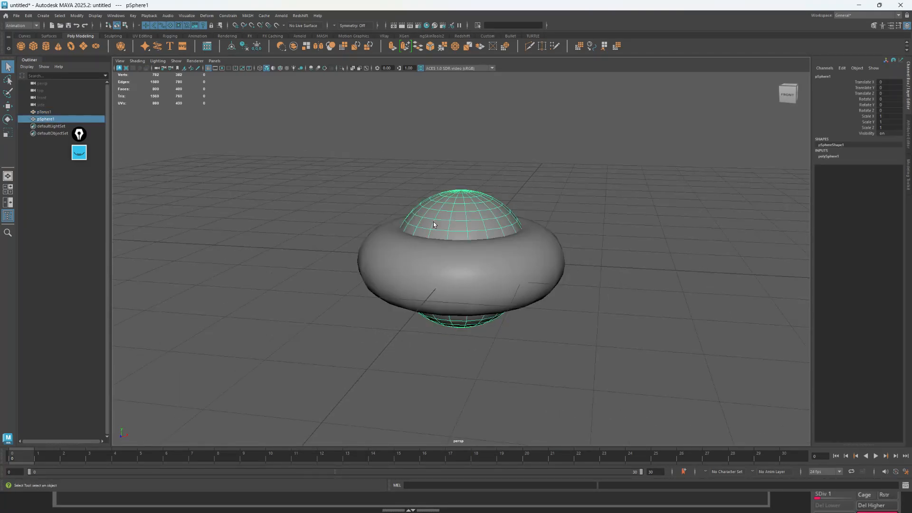
pyautogui.hotkey('ctrl', '1')
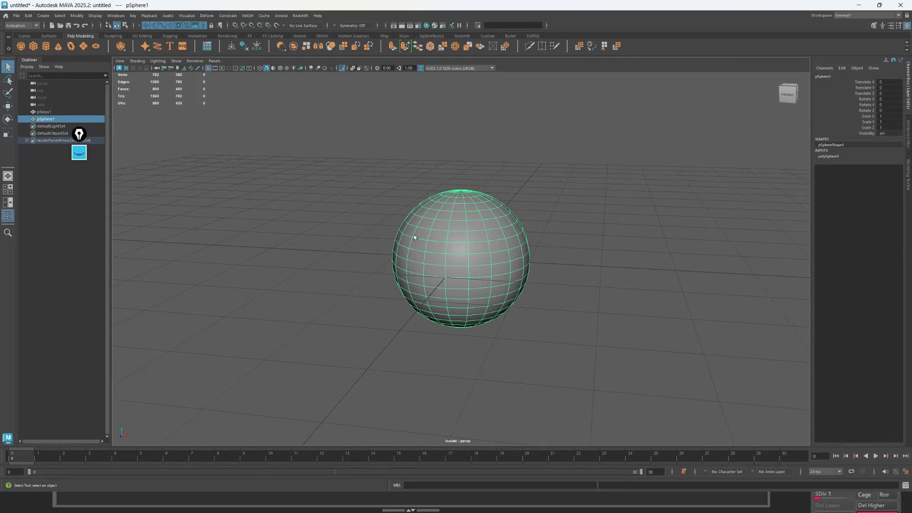
# Show the four-view layout, isolate the torus pTorus1 in a second perspective view, and return to ZBrush.
pyautogui.press('space')
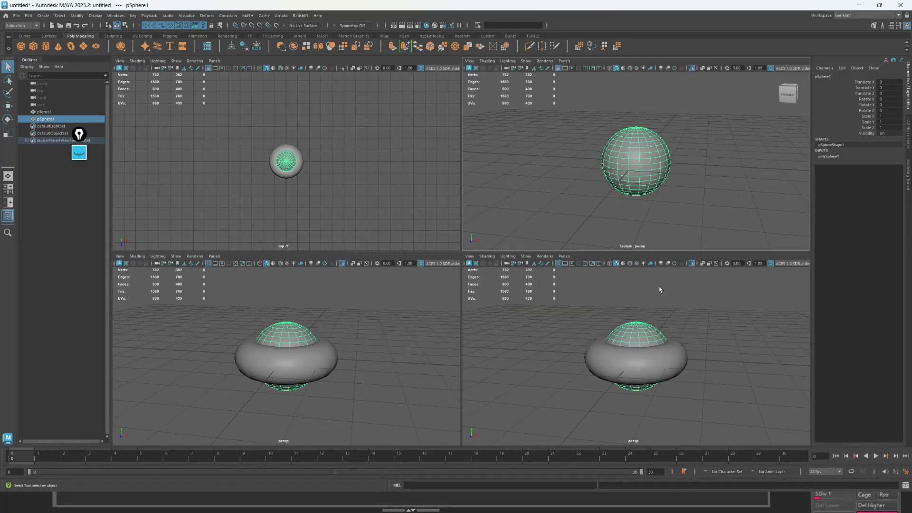
pyautogui.click(311, 363)
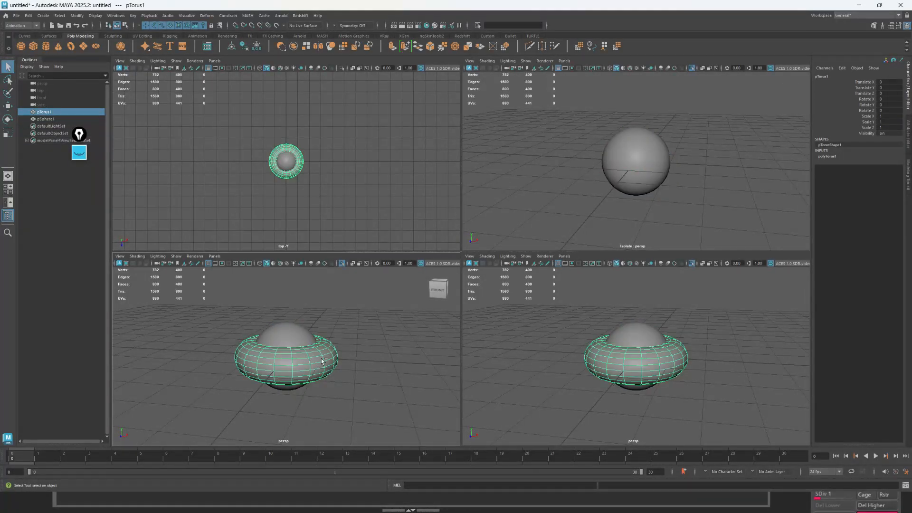
pyautogui.hotkey('ctrl', '1')
pyautogui.keyDown('alt'); pyautogui.moveTo(589, 325); pyautogui.dragTo(597, 345); pyautogui.keyUp('alt')
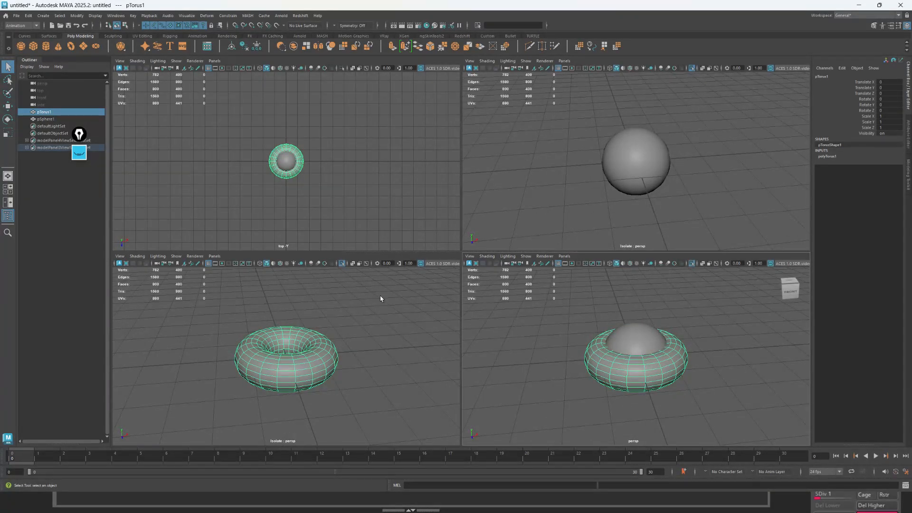
pyautogui.click(858, 6)
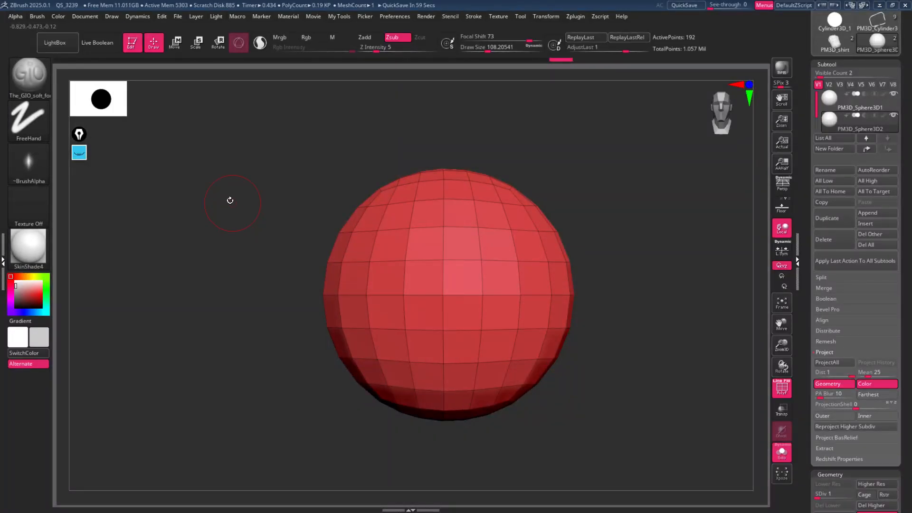
# Turn off Solo mode and set Split Screen to 1 to show the face and the low-poly sphere side by side.
pyautogui.click(546, 17)
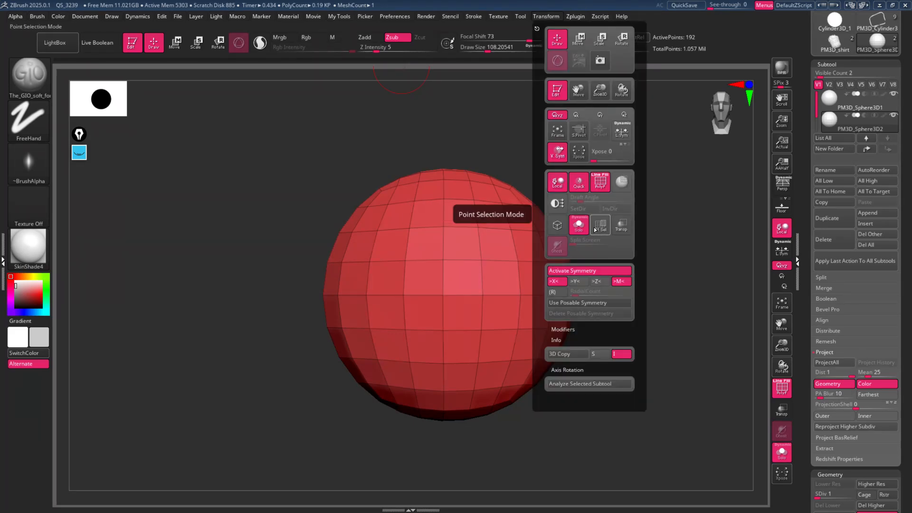
pyautogui.click(781, 453)
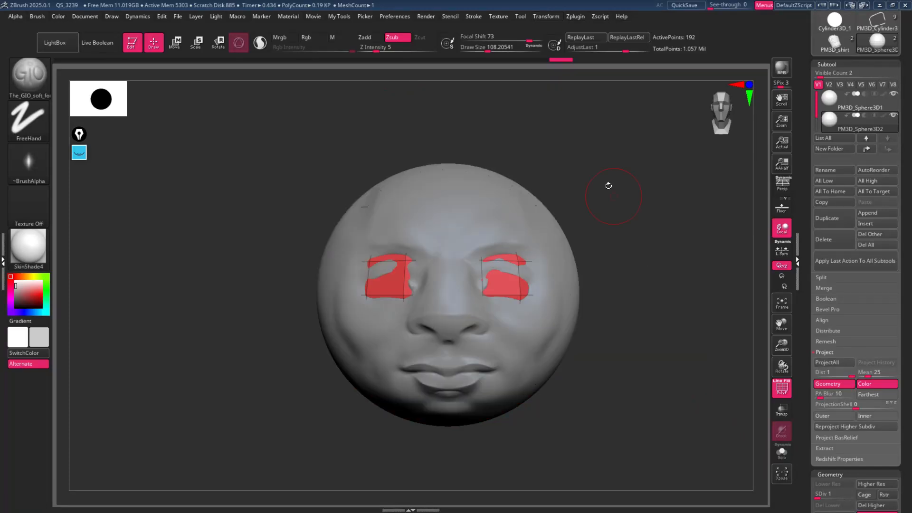
pyautogui.moveTo(548, 21)
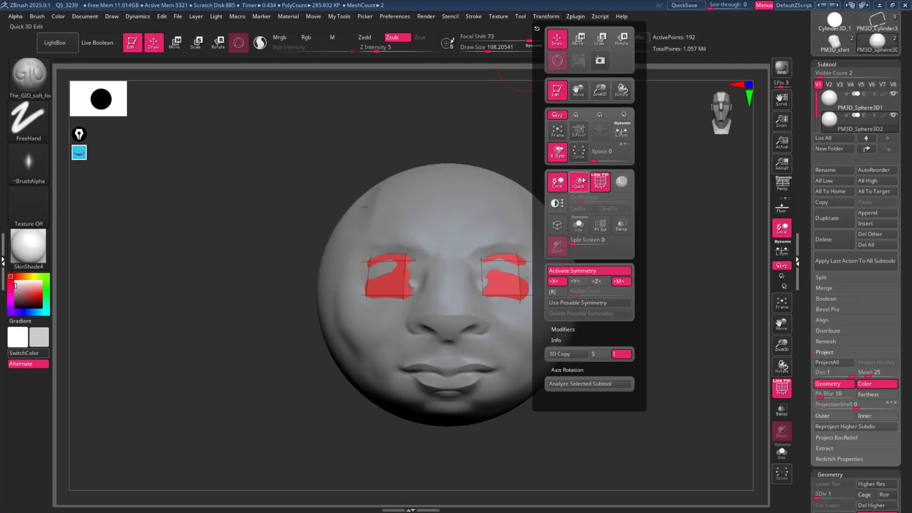
pyautogui.click(578, 245)
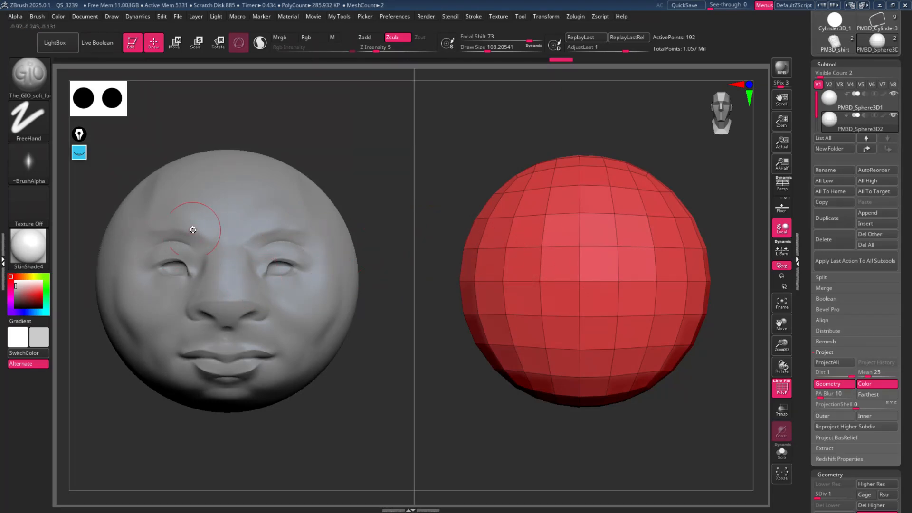
# Make PM3D_Sphere3D1 the active subtool in the split view and switch back to PM3D_Sphere3D2.
pyautogui.click(839, 98)
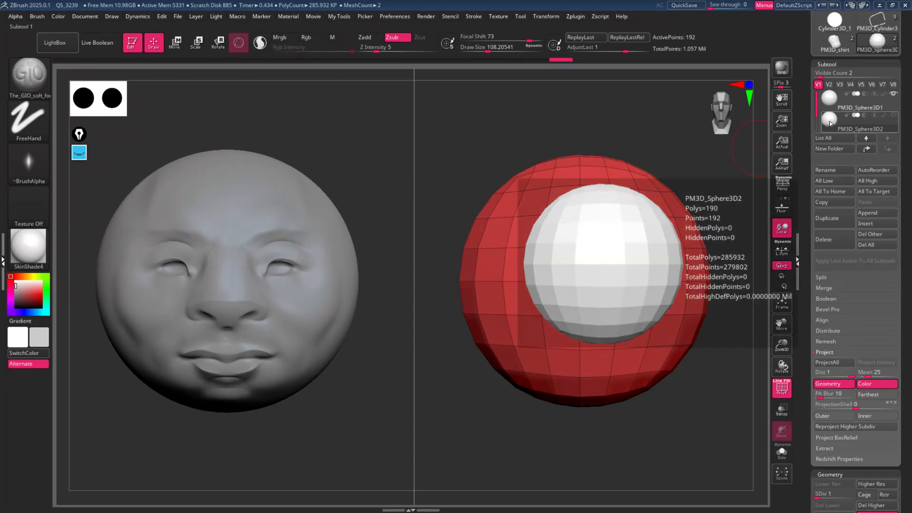
pyautogui.press('shift')
pyautogui.hotkey('shift', 'f')
pyautogui.hotkey('shift', 'f')
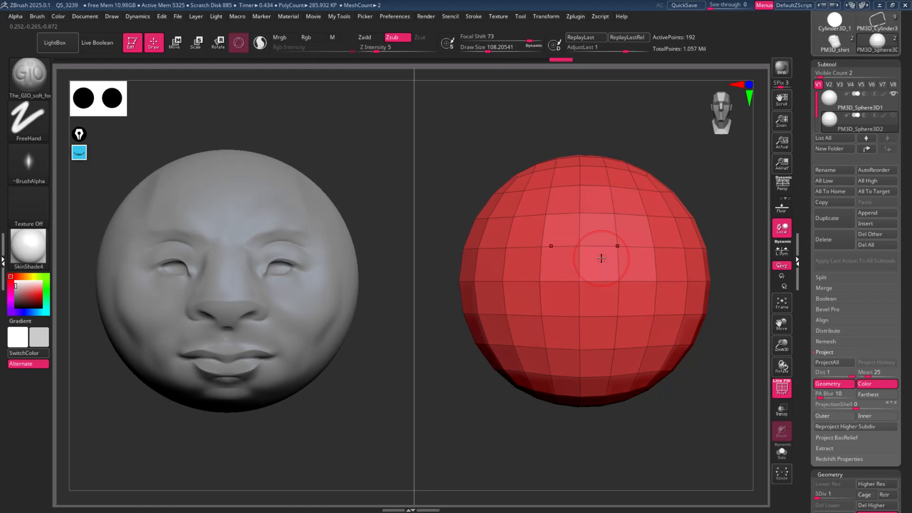
pyautogui.keyDown('alt'); pyautogui.click(283, 195); pyautogui.keyUp('alt')
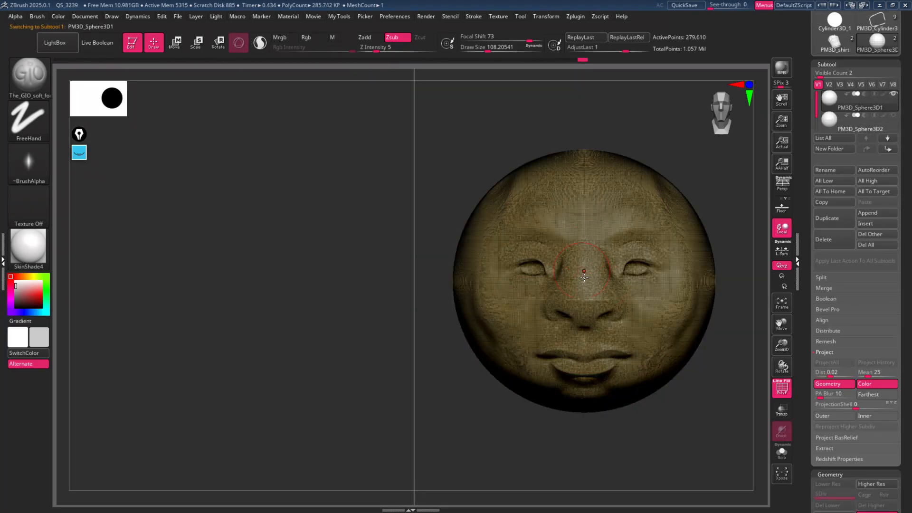
pyautogui.click(830, 121)
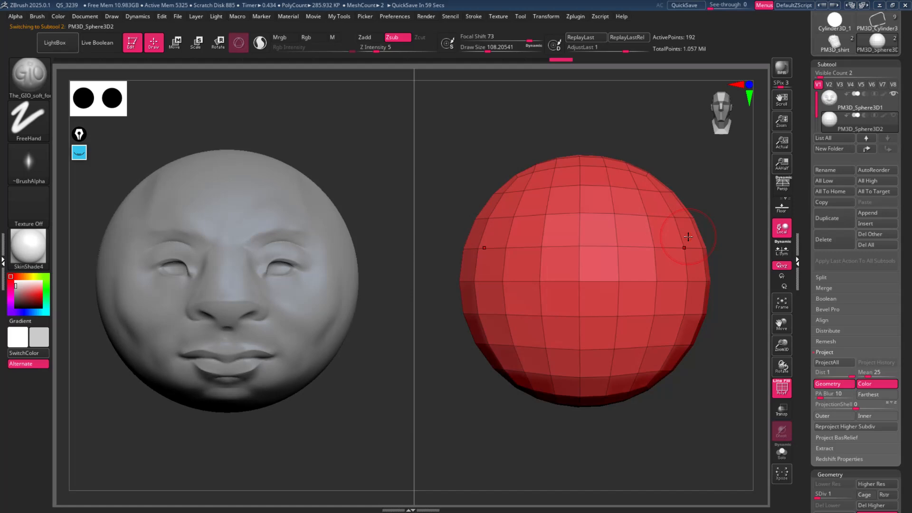
# Set Split Screen to 0 and return it to 1.
pyautogui.click(545, 16)
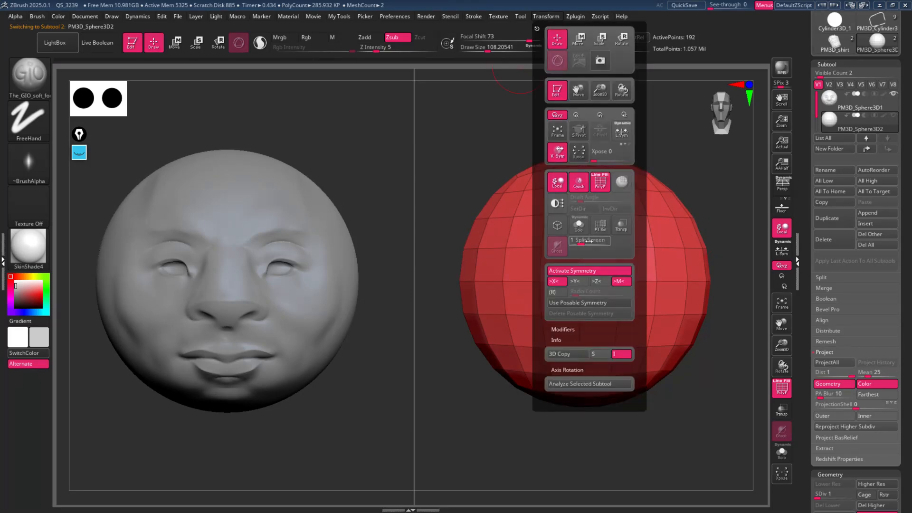
pyautogui.click(573, 243)
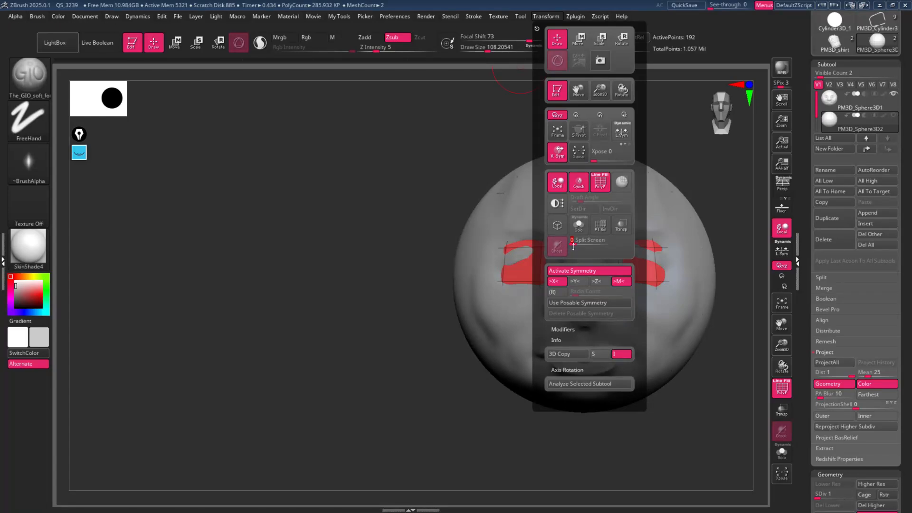
pyautogui.click(578, 243)
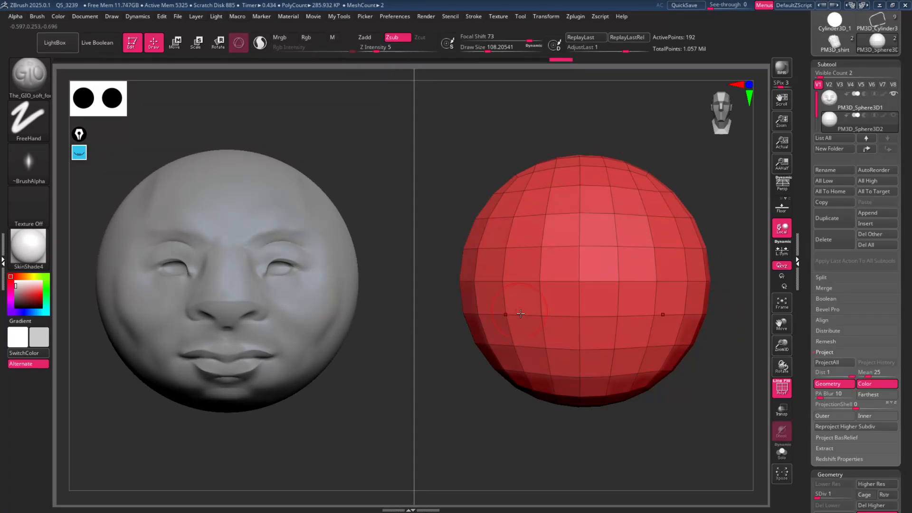
# Step PM3D_Sphere3D2 up to subdivision level 7 and back down to level 1.
pyautogui.press('d')
pyautogui.press('d')
pyautogui.press('d')
pyautogui.press('d')
pyautogui.press('d')
pyautogui.press('d')
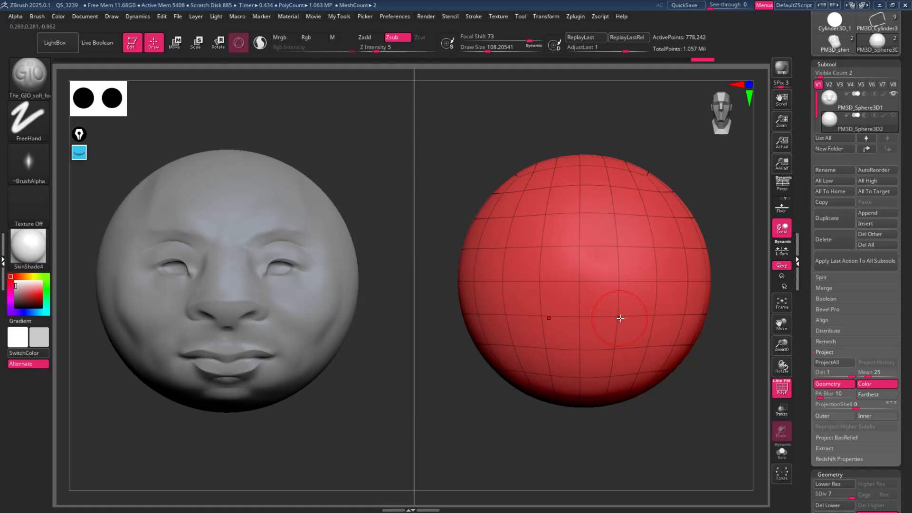
pyautogui.hotkey('shift', 'd')
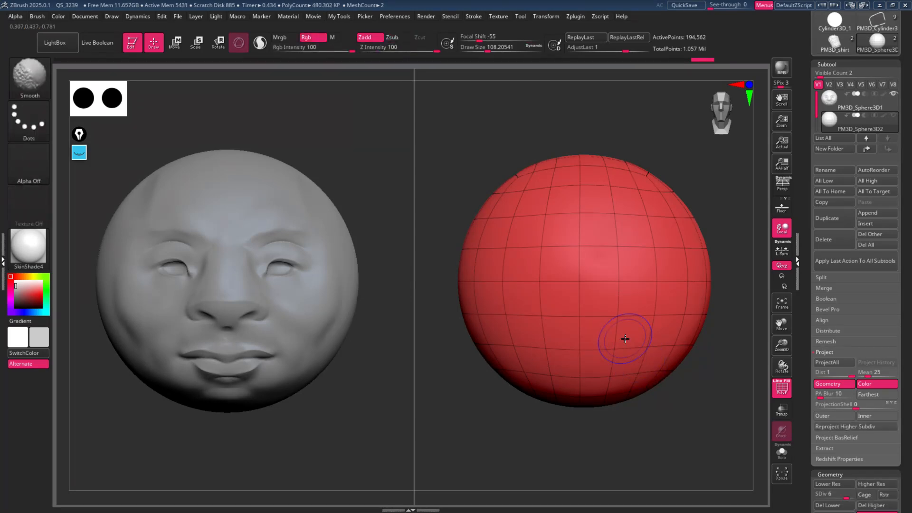
pyautogui.hotkey('shift', 'd')
pyautogui.hotkey('shift', 'd')
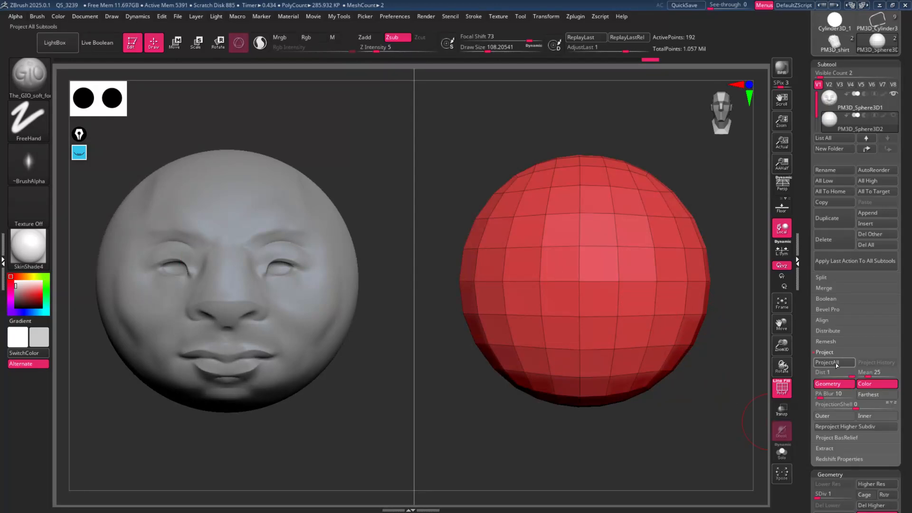
# Project the sculpted face onto PM3D_Sphere3D2 with ProjectAll at each subdivision level from 1 to 4.
pyautogui.click(837, 365)
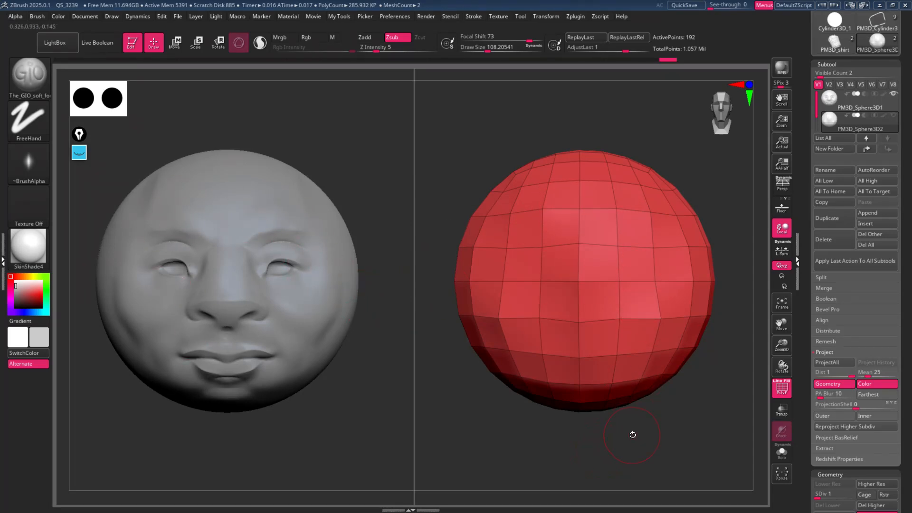
pyautogui.hotkey('ctrl', 'd')
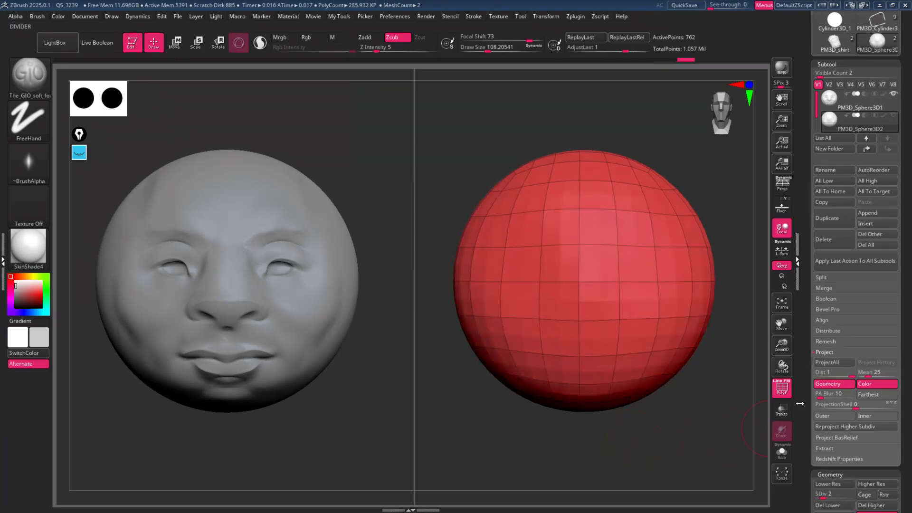
pyautogui.click(838, 364)
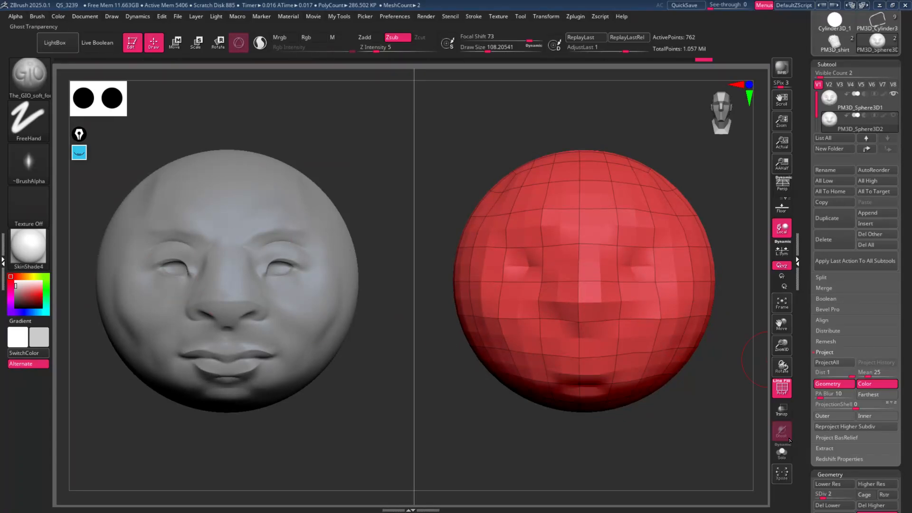
pyautogui.click(834, 363)
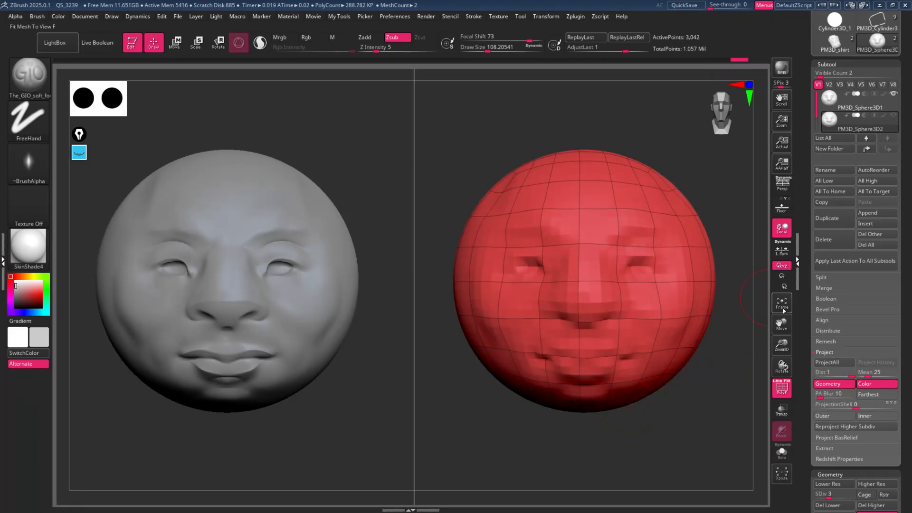
pyautogui.click(834, 362)
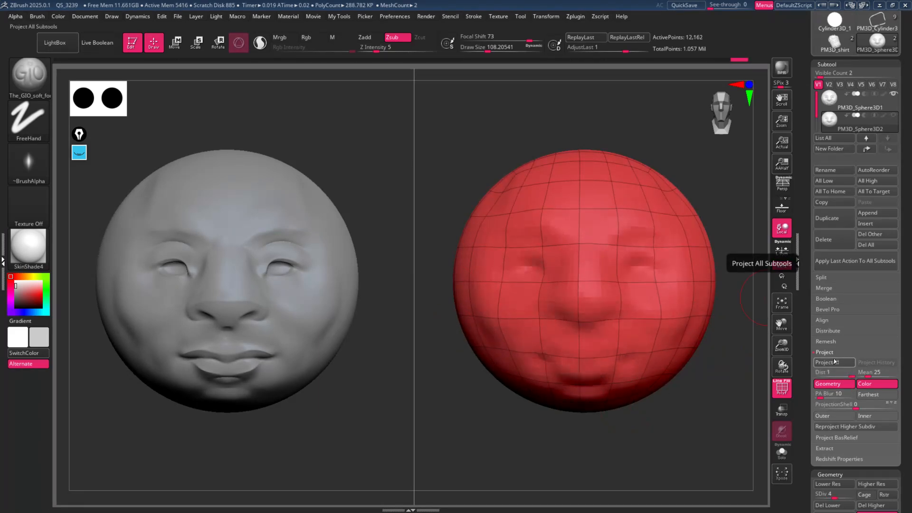
pyautogui.click(834, 364)
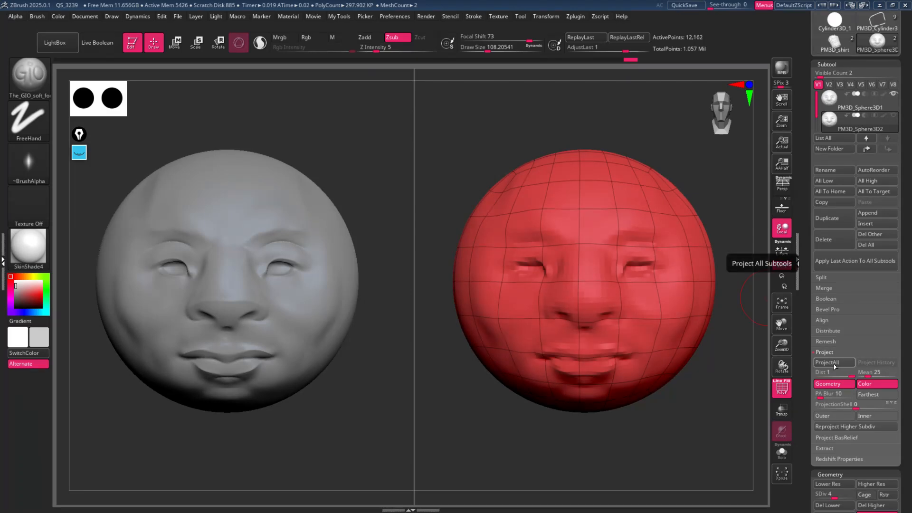
# Continue projecting the face onto PM3D_Sphere3D2 with ProjectAll at subdivision levels 5, 6 and 7.
pyautogui.hotkey('ctrl', 'd')
pyautogui.click(834, 363)
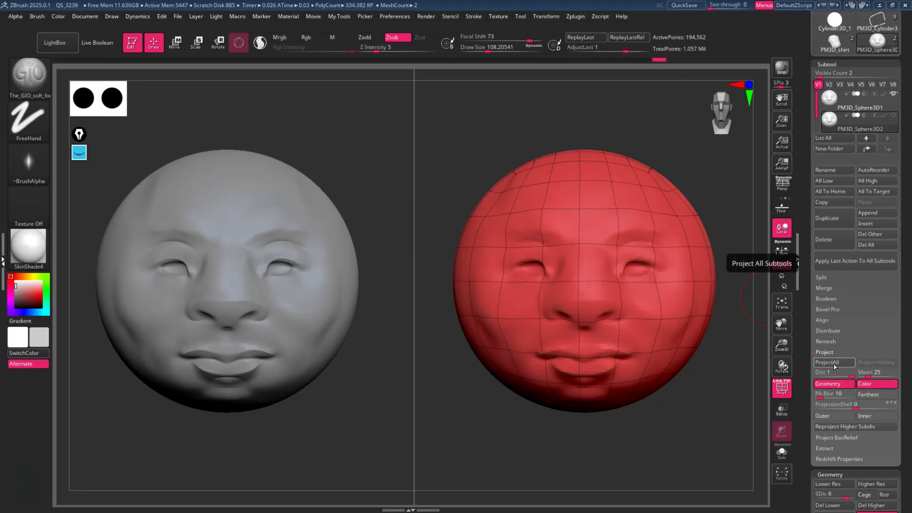
pyautogui.click(833, 363)
pyautogui.hotkey('ctrl', 'd')
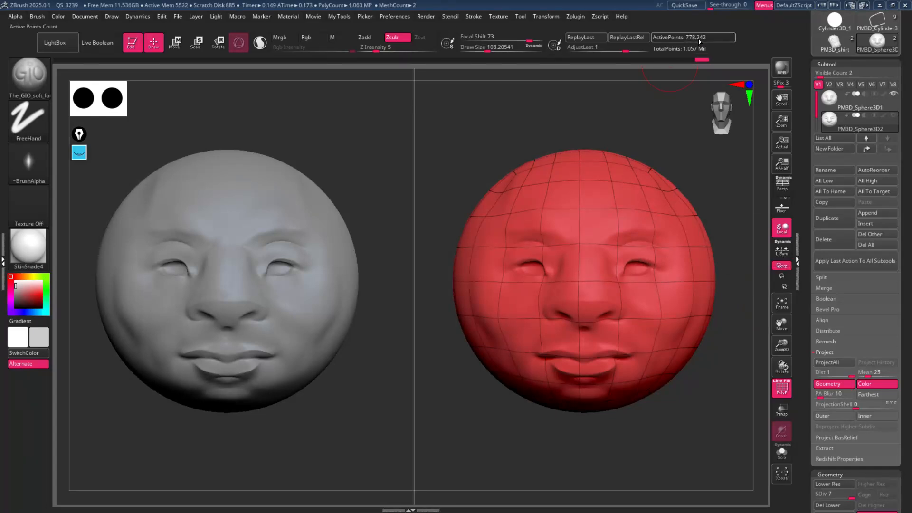
pyautogui.click(834, 363)
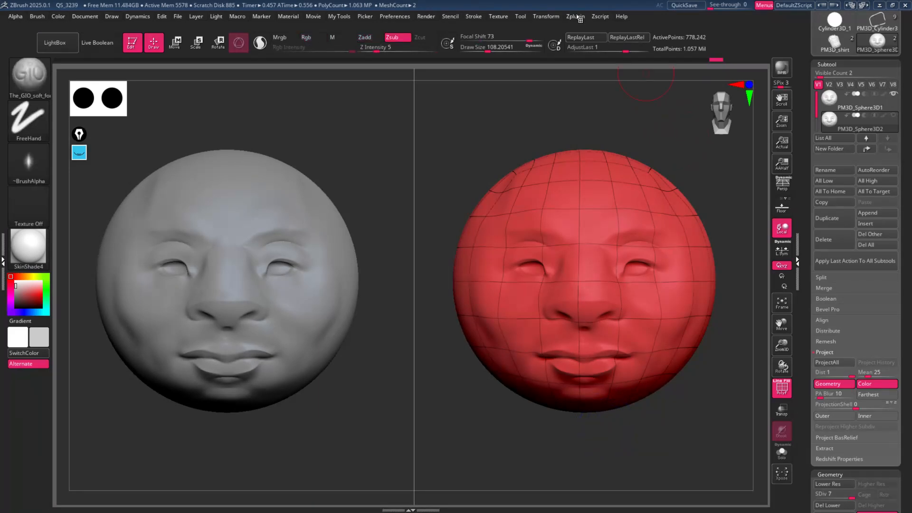
# Examine the eye and nose detail of the original and projected faces side by side.
pyautogui.moveTo(597, 222); pyautogui.dragTo(582, 237, button='right')
pyautogui.moveTo(582, 237)
pyautogui.keyDown('ctrl'); pyautogui.mouseDown(button='right')
pyautogui.moveTo(656, 298)
pyautogui.moveTo(671, 263)
pyautogui.moveTo(660, 238)
pyautogui.moveTo(656, 246)
pyautogui.mouseUp(button='right'); pyautogui.keyUp('ctrl')
pyautogui.moveTo(596, 274); pyautogui.dragTo(598, 305, button='right')
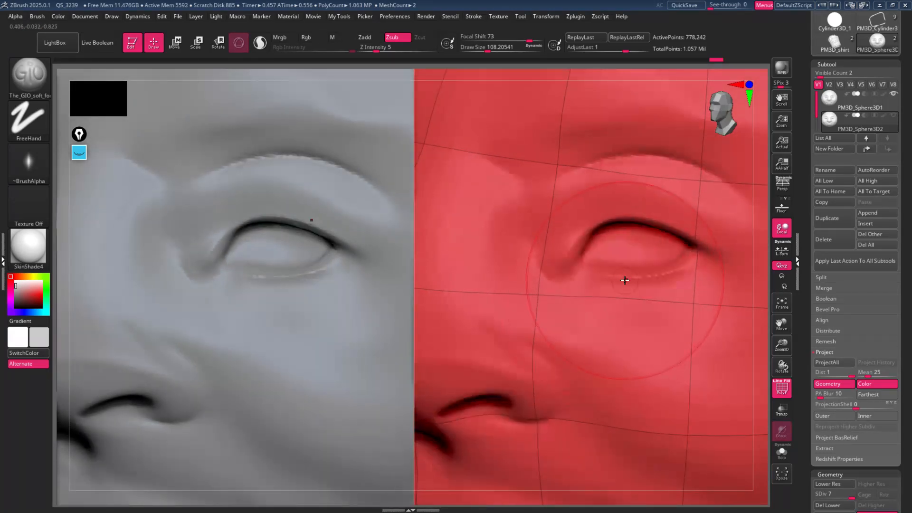
pyautogui.moveTo(665, 281)
pyautogui.keyDown('ctrl'); pyautogui.mouseDown(button='right')
pyautogui.moveTo(578, 266)
pyautogui.moveTo(637, 256)
pyautogui.moveTo(630, 262)
pyautogui.moveTo(665, 272)
pyautogui.moveTo(626, 269)
pyautogui.moveTo(630, 253)
pyautogui.mouseUp(button='right'); pyautogui.keyUp('ctrl')
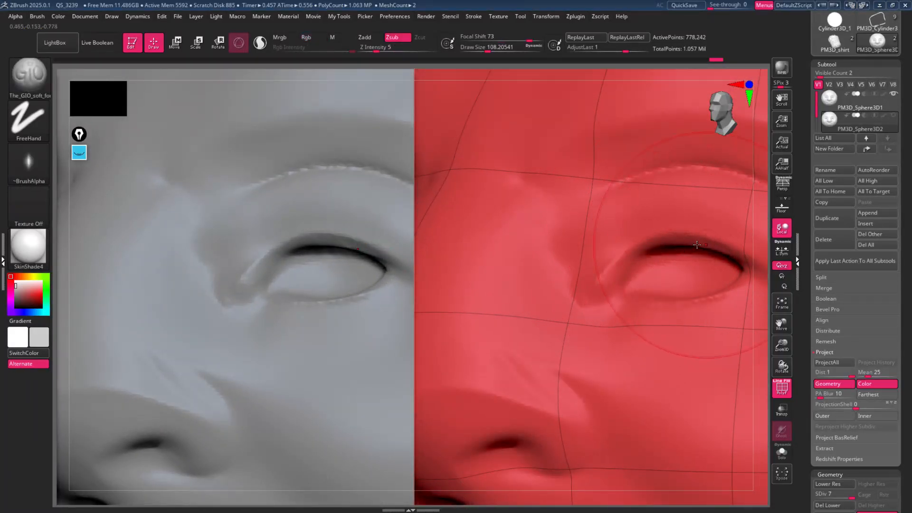
pyautogui.moveTo(615, 161)
pyautogui.keyDown('ctrl'); pyautogui.mouseDown(button='right')
pyautogui.moveTo(660, 274)
pyautogui.moveTo(576, 335)
pyautogui.mouseUp(button='right'); pyautogui.keyUp('ctrl')
pyautogui.moveTo(633, 315)
pyautogui.mouseDown(button='right')
pyautogui.moveTo(660, 314)
pyautogui.moveTo(703, 263)
pyautogui.moveTo(621, 261)
pyautogui.moveTo(657, 295)
pyautogui.moveTo(692, 272)
pyautogui.moveTo(633, 281)
pyautogui.mouseUp(button='right')
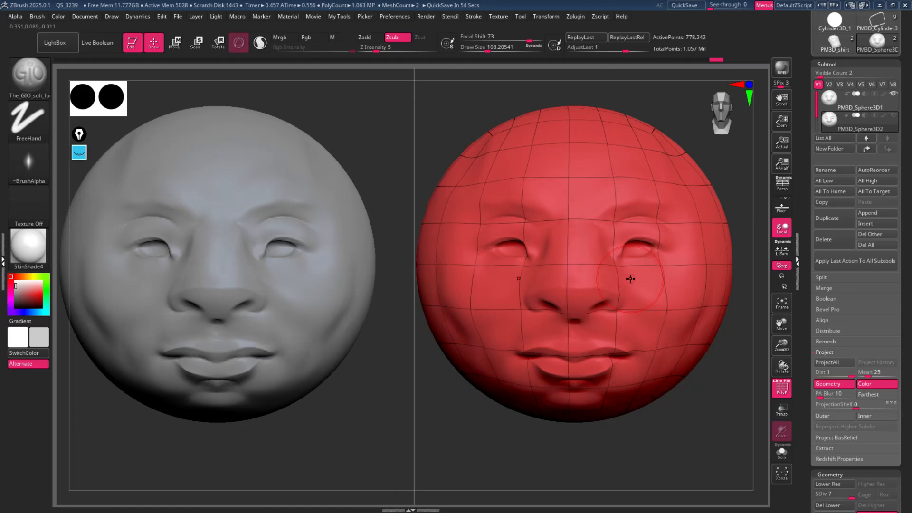
# Step the projected PM3D_Sphere3D2 down from level 7 to subdivision level 1.
pyautogui.hotkey('shift', 'd')
pyautogui.hotkey('shift', 'd')
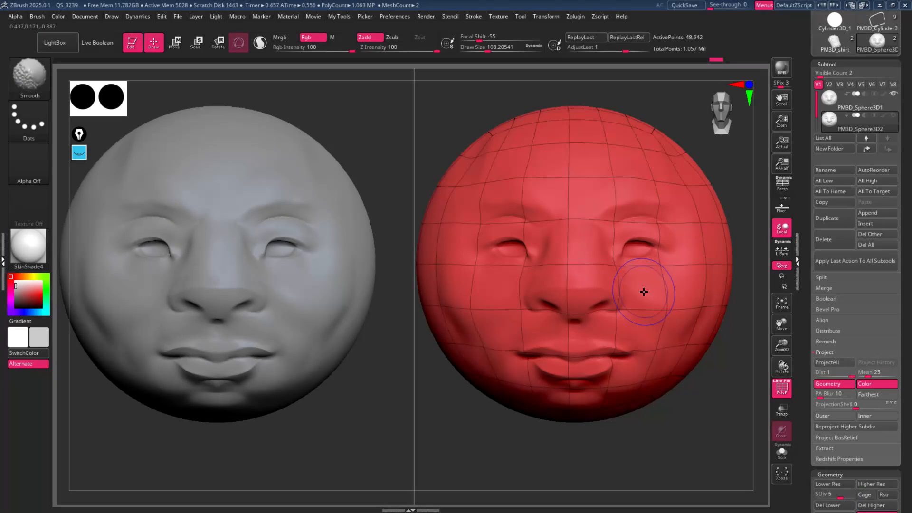
pyautogui.hotkey('shift', 'd')
pyautogui.hotkey('shift', 'd')
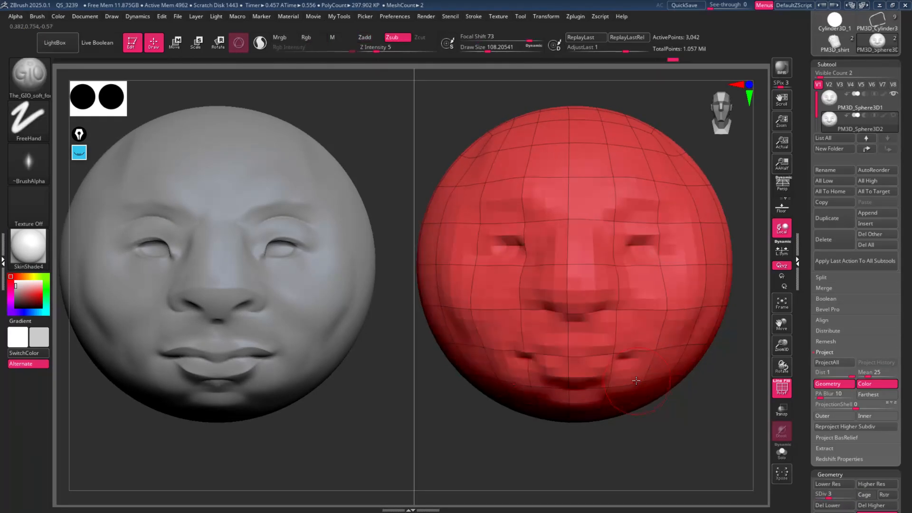
pyautogui.hotkey('shift', 'd')
pyautogui.hotkey('shift', 'd')
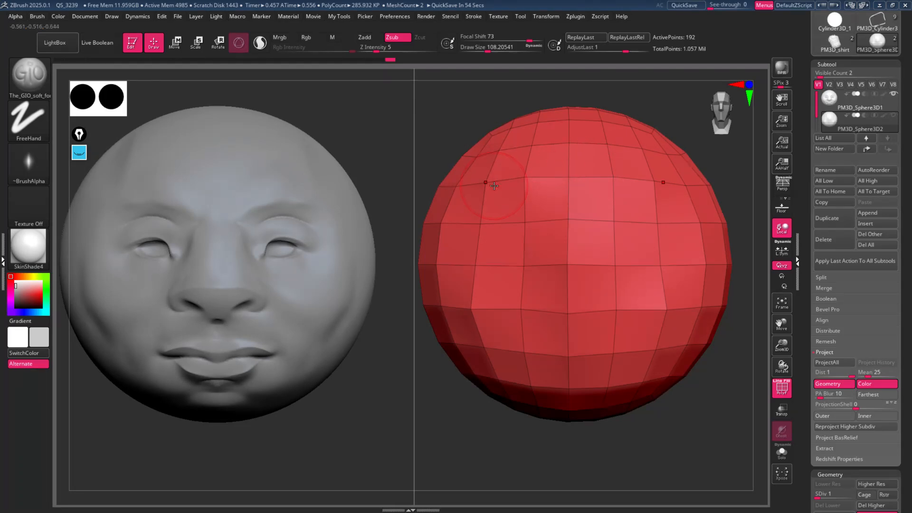
# Raise the projected PM3D_Sphere3D2 to subdivision level 6.
pyautogui.press('d')
pyautogui.press('d')
pyautogui.press('d')
pyautogui.press('d')
pyautogui.press('d')
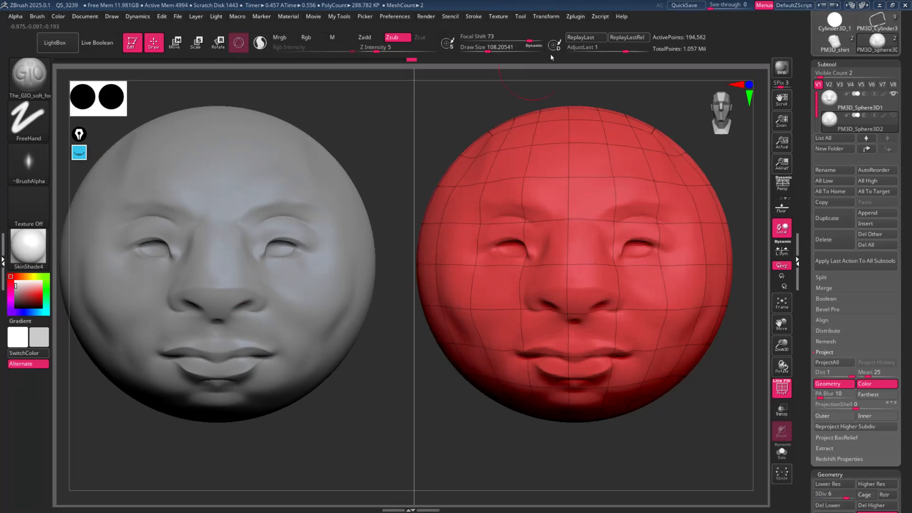
# Set Split Screen to 0 and center the overlapping spheres in the canvas.
pyautogui.click(558, 17)
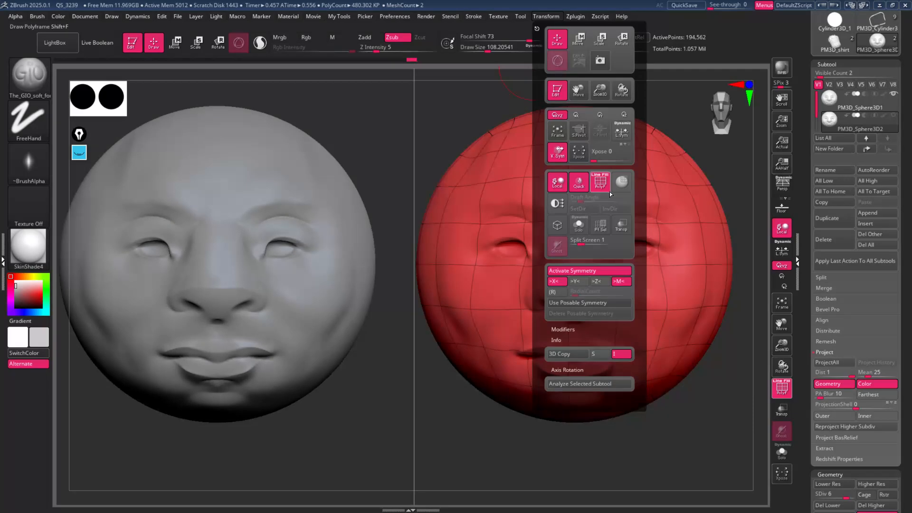
pyautogui.moveTo(584, 237); pyautogui.dragTo(568, 239)
pyautogui.keyDown('alt'); pyautogui.moveTo(423, 242); pyautogui.dragTo(255, 241, button='right'); pyautogui.keyUp('alt')
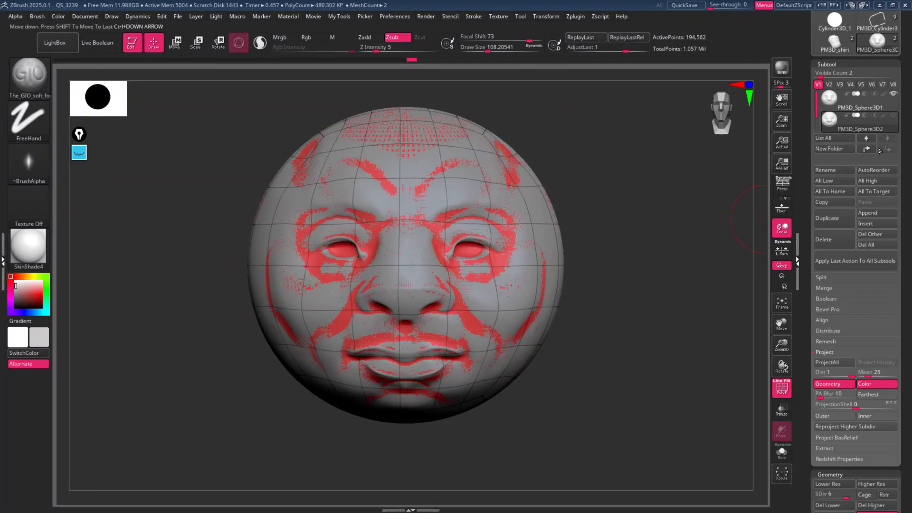
# Hide the PM3D_Sphere3D1 subtool and turn off PolyFrame to show only the projected face.
pyautogui.click(894, 95)
pyautogui.moveTo(667, 229)
pyautogui.mouseDown()
pyautogui.moveTo(589, 246)
pyautogui.moveTo(668, 307)
pyautogui.moveTo(674, 297)
pyautogui.moveTo(617, 261)
pyautogui.moveTo(611, 332)
pyautogui.moveTo(651, 340)
pyautogui.moveTo(610, 325)
pyautogui.moveTo(576, 279)
pyautogui.moveTo(580, 264)
pyautogui.mouseUp()
pyautogui.hotkey('shift', 'f')
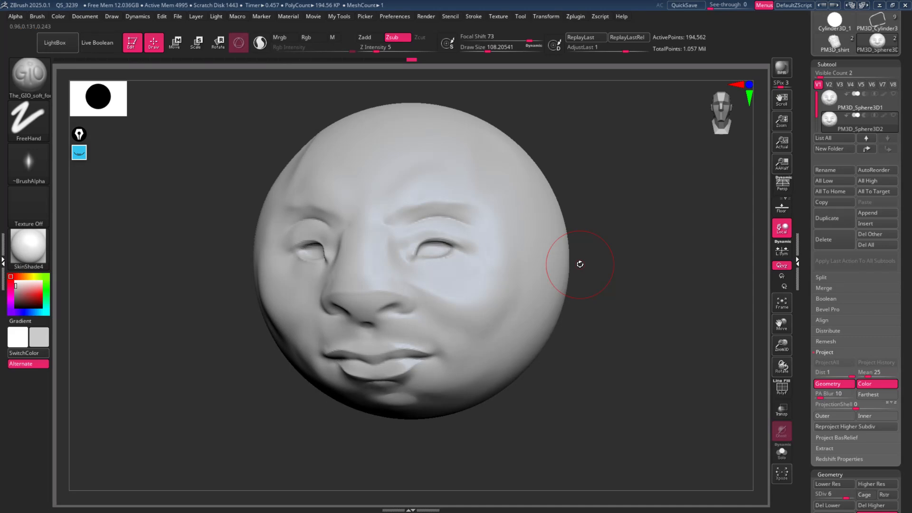
pyautogui.moveTo(28, 247)
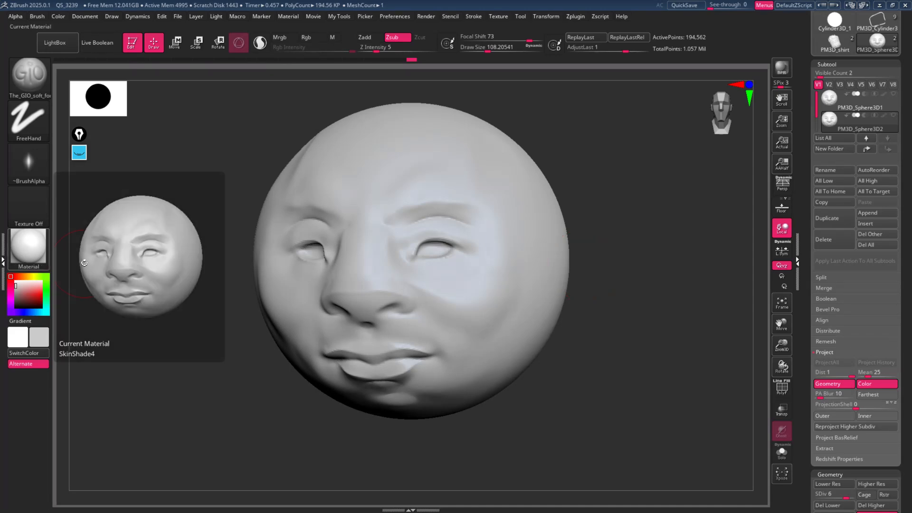